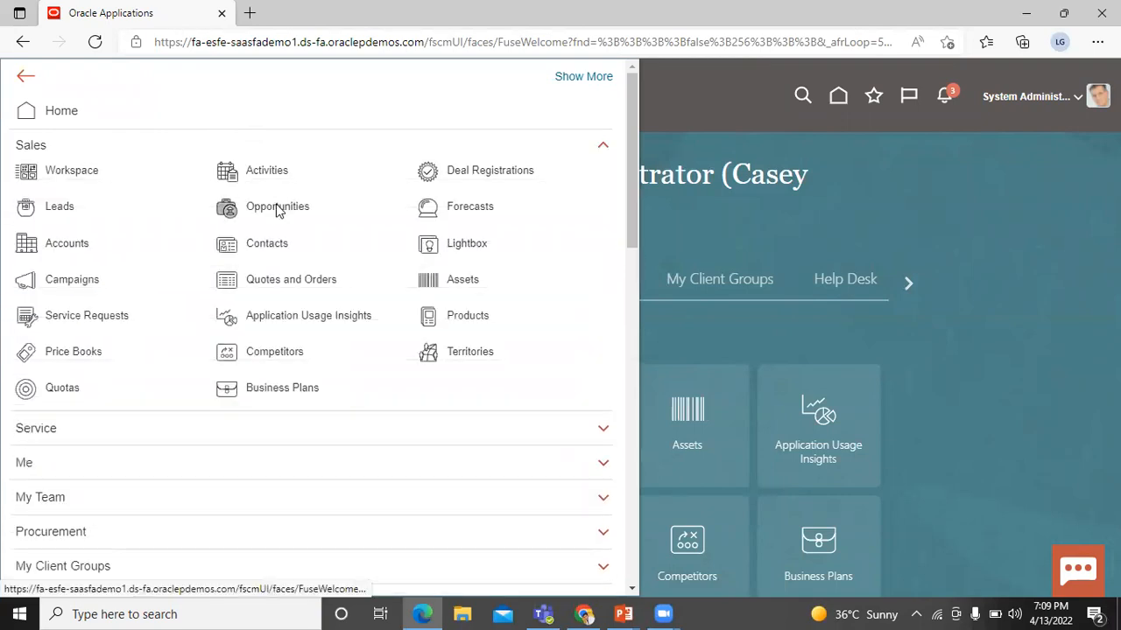
# Review the summary of the BISP Solutions opportunity in the Sales opportunities list, then save and close it
pyautogui.click(276, 208)
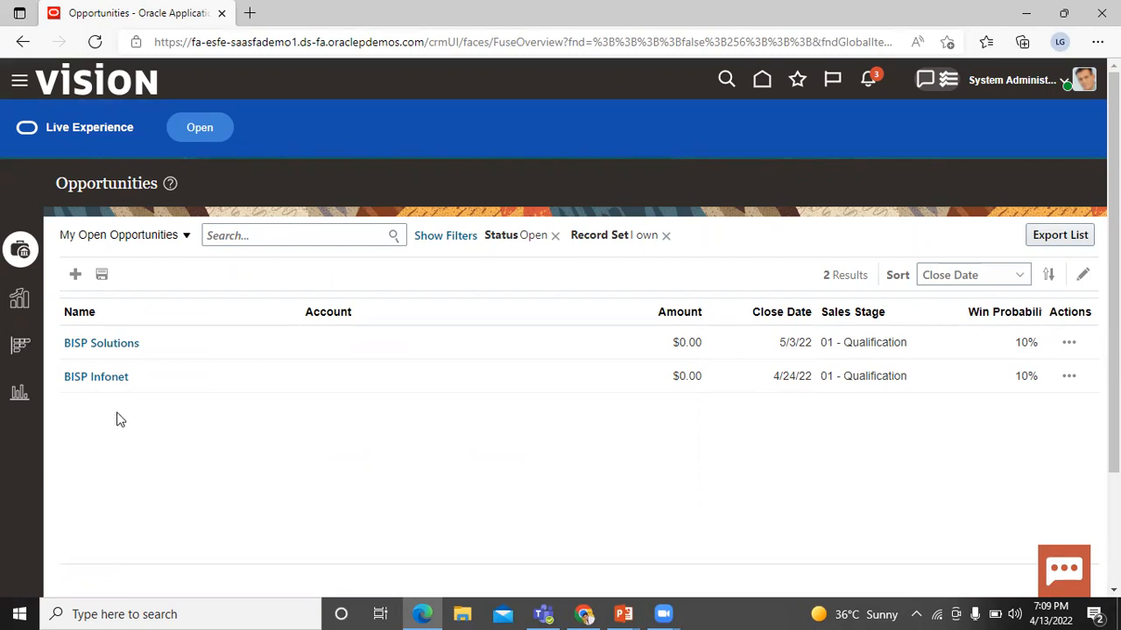
pyautogui.click(105, 345)
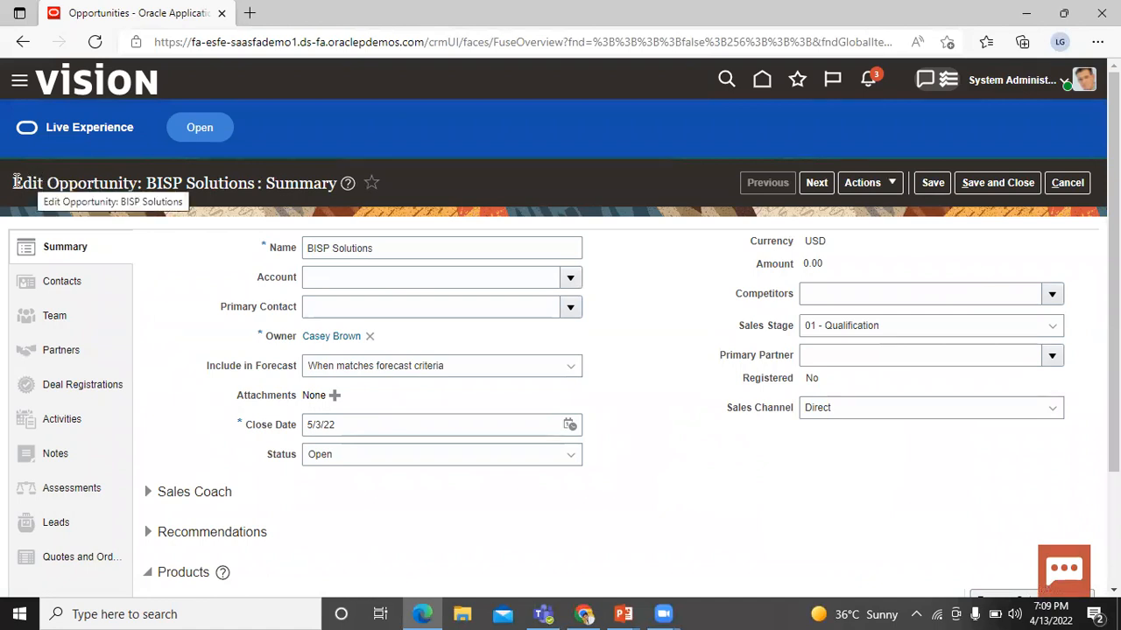
pyautogui.moveTo(14, 182); pyautogui.dragTo(142, 183)
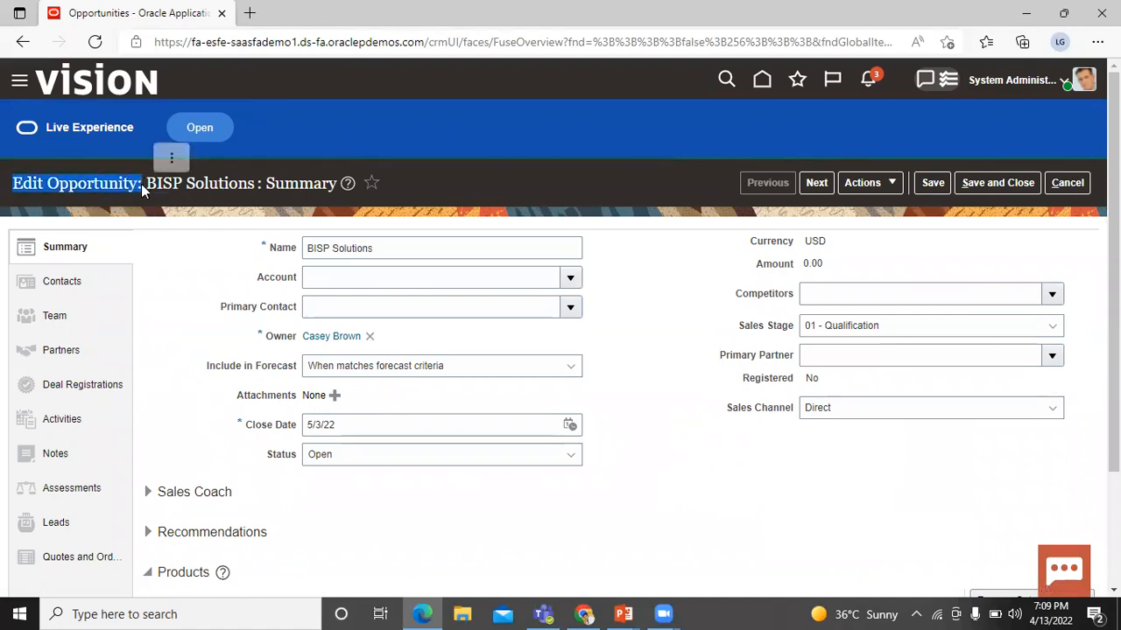
pyautogui.click(218, 312)
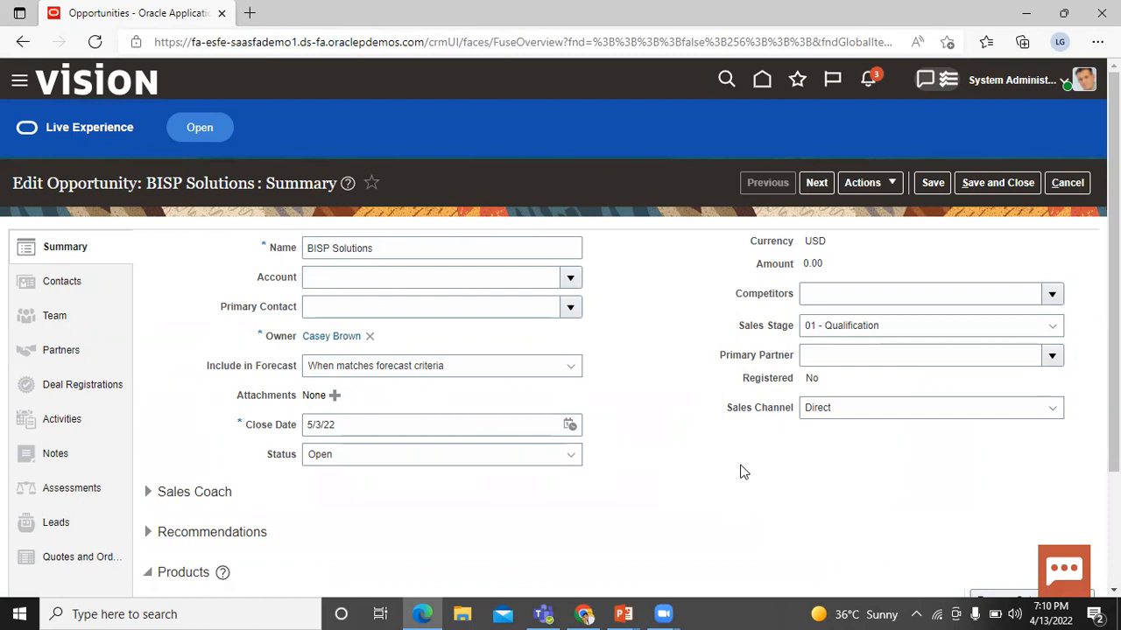
pyautogui.click(983, 187)
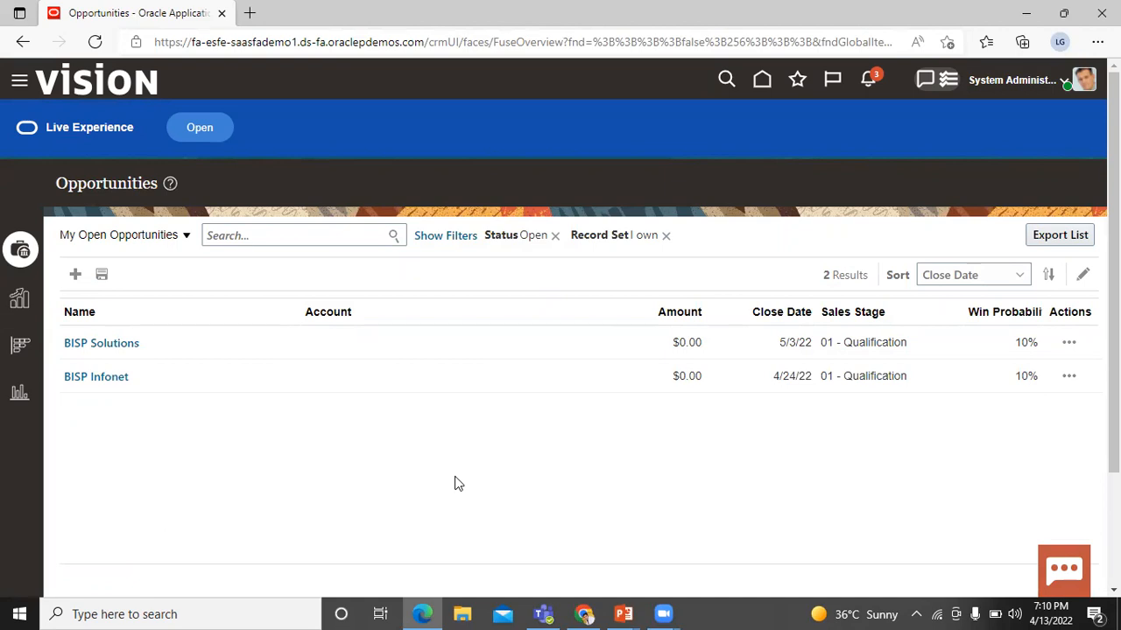
# Go to the Sandboxes page in the Configuration area
pyautogui.click(20, 85)
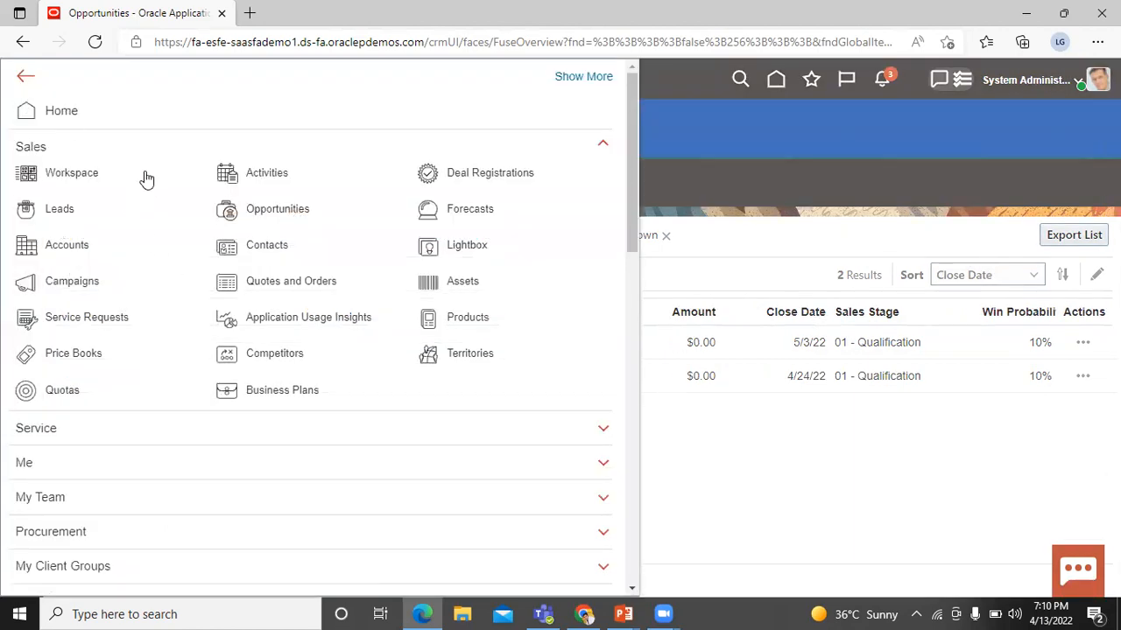
pyautogui.click(149, 154)
pyautogui.scroll(-6, 146, 155)
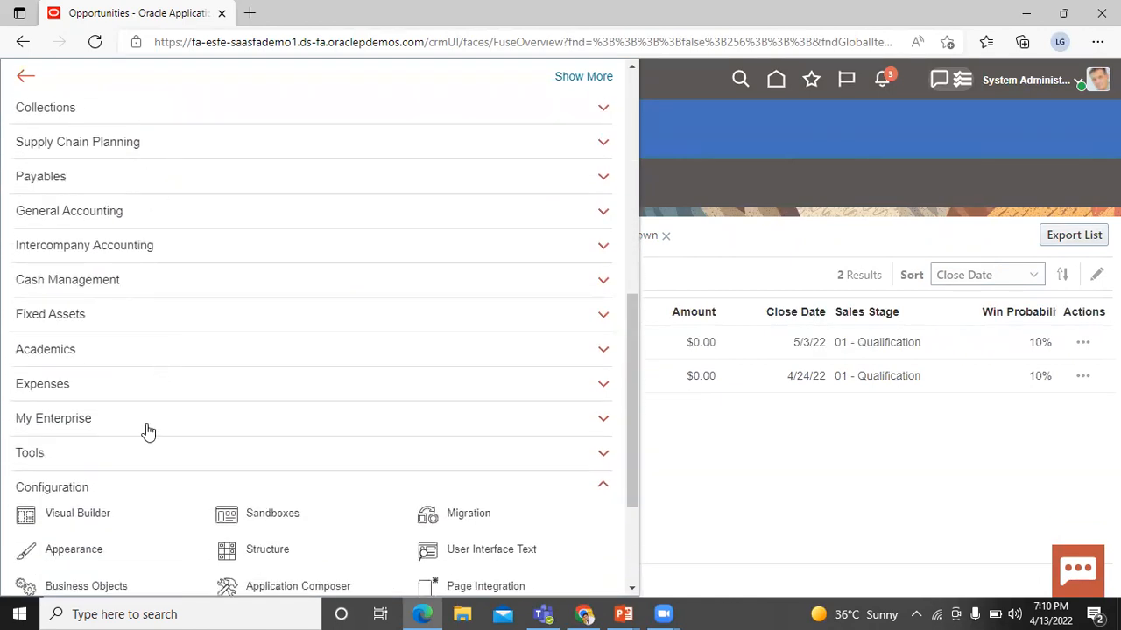
pyautogui.click(159, 494)
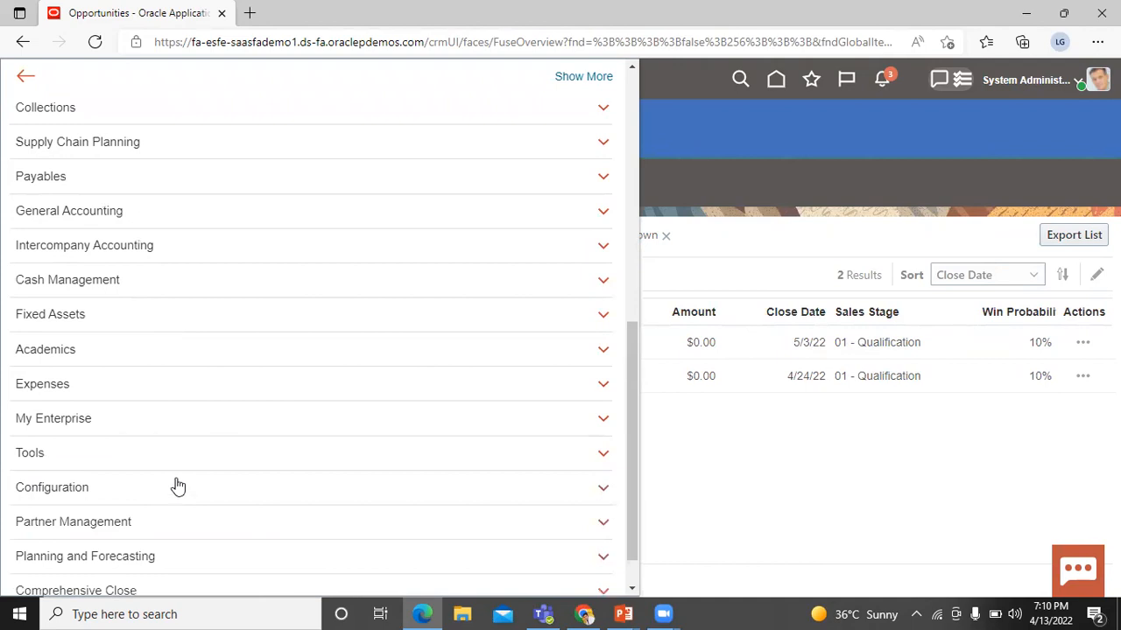
pyautogui.click(194, 480)
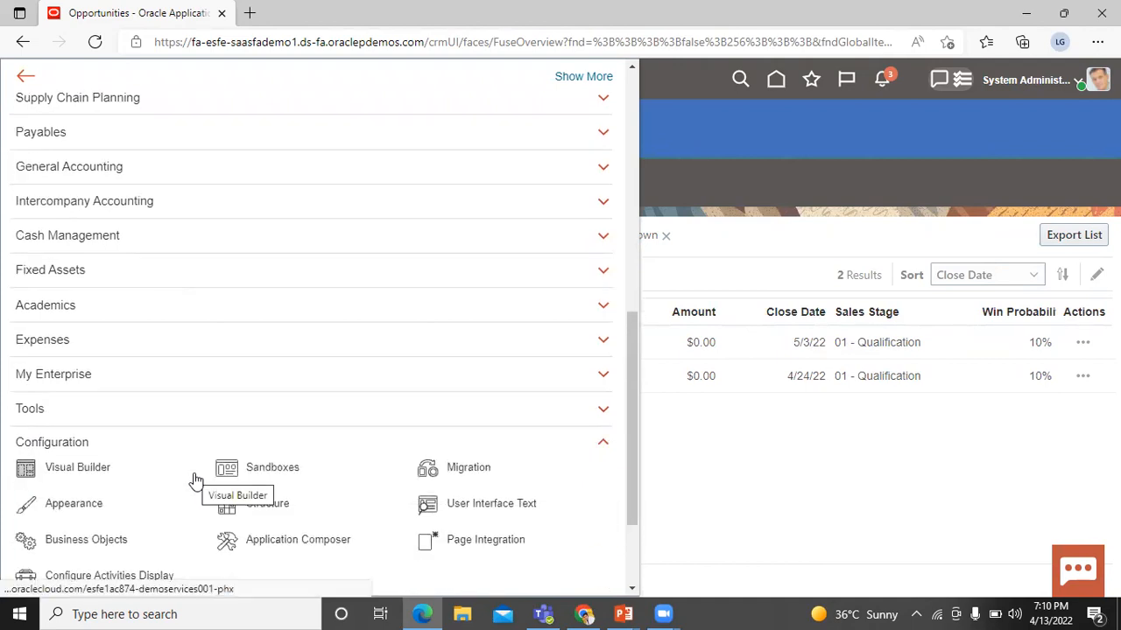
pyautogui.click(273, 471)
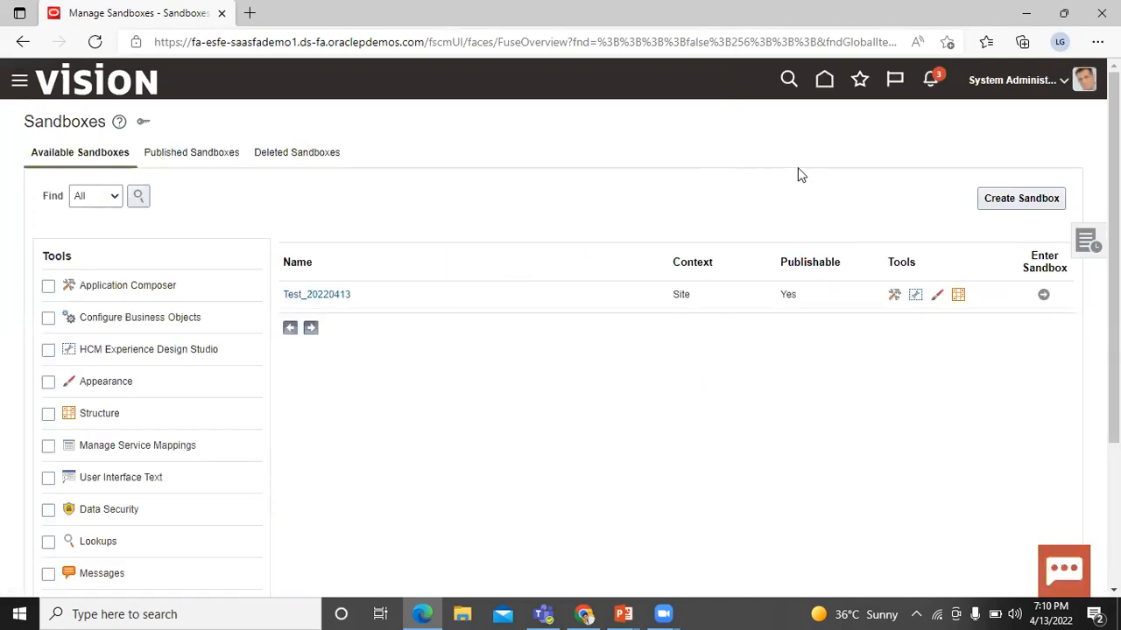
# Create and enter a publishable sandbox named BISP_Recommended_Actions with the Application Composer tool active
pyautogui.click(1002, 194)
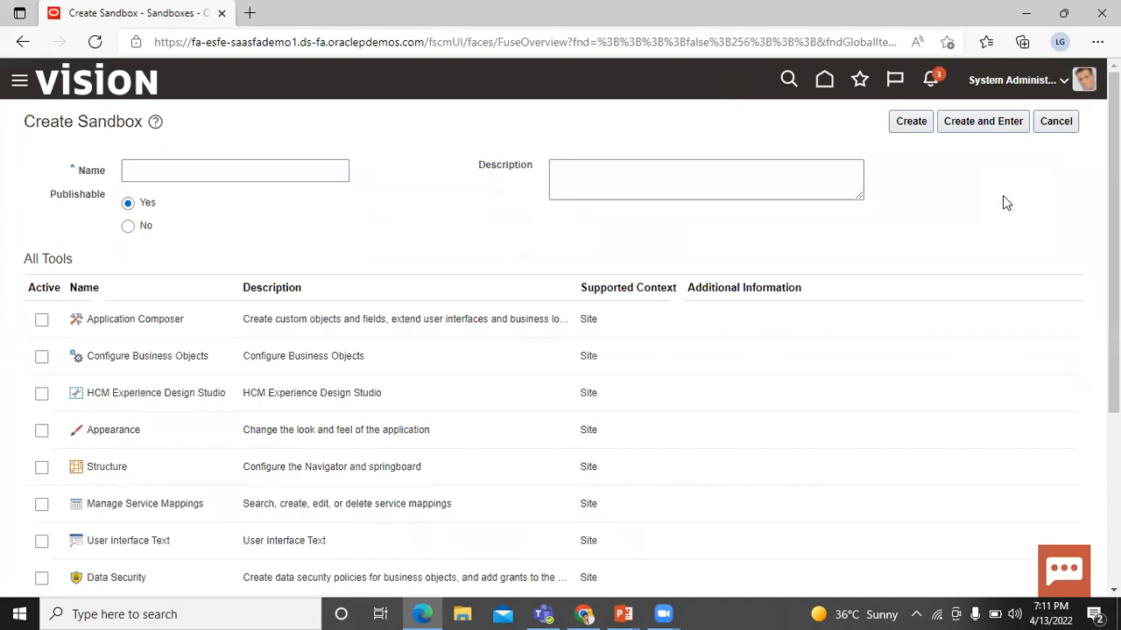
pyautogui.click(254, 172)
pyautogui.write('BISS')
pyautogui.press('BackSpace')
pyautogui.write('F')
pyautogui.write('_')
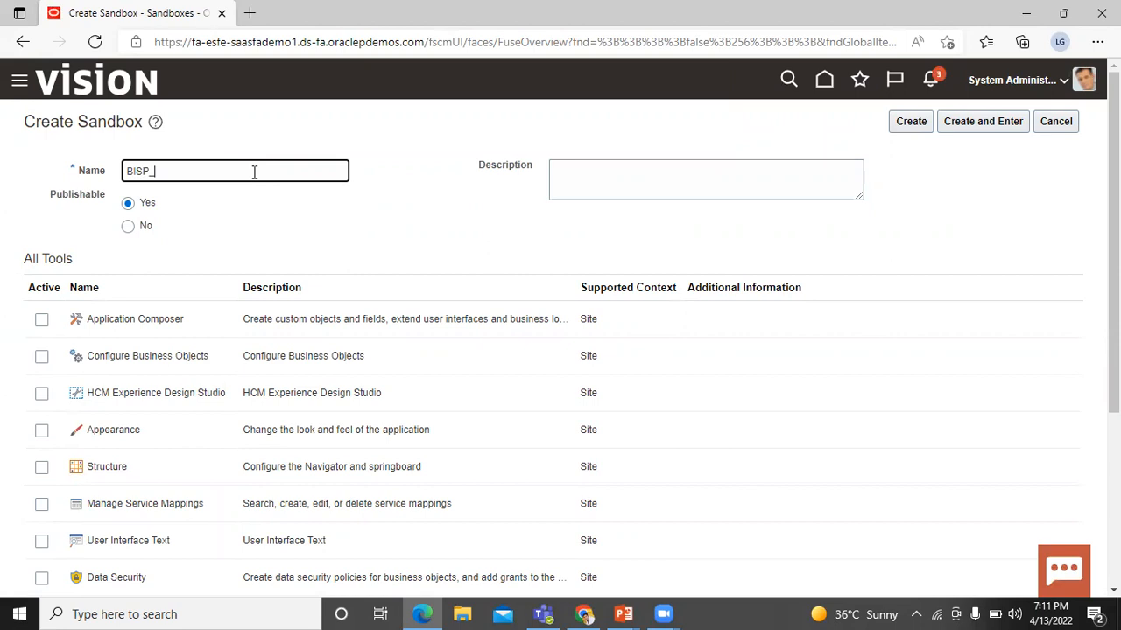
pyautogui.write('Recommendaed')
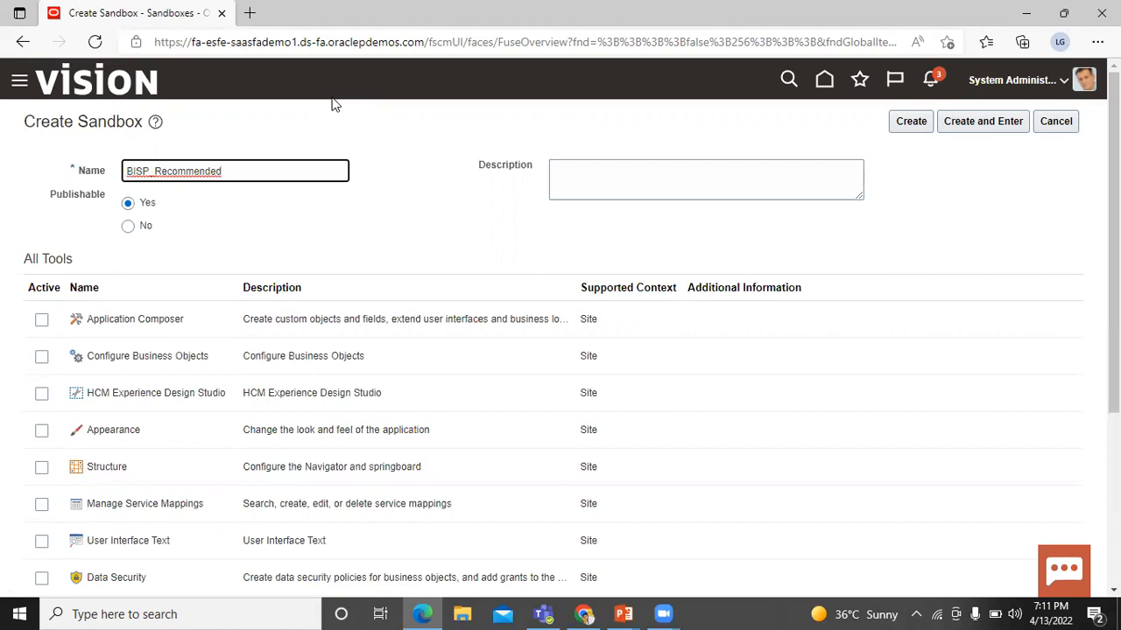
pyautogui.write('_Actions')
pyautogui.click(42, 321)
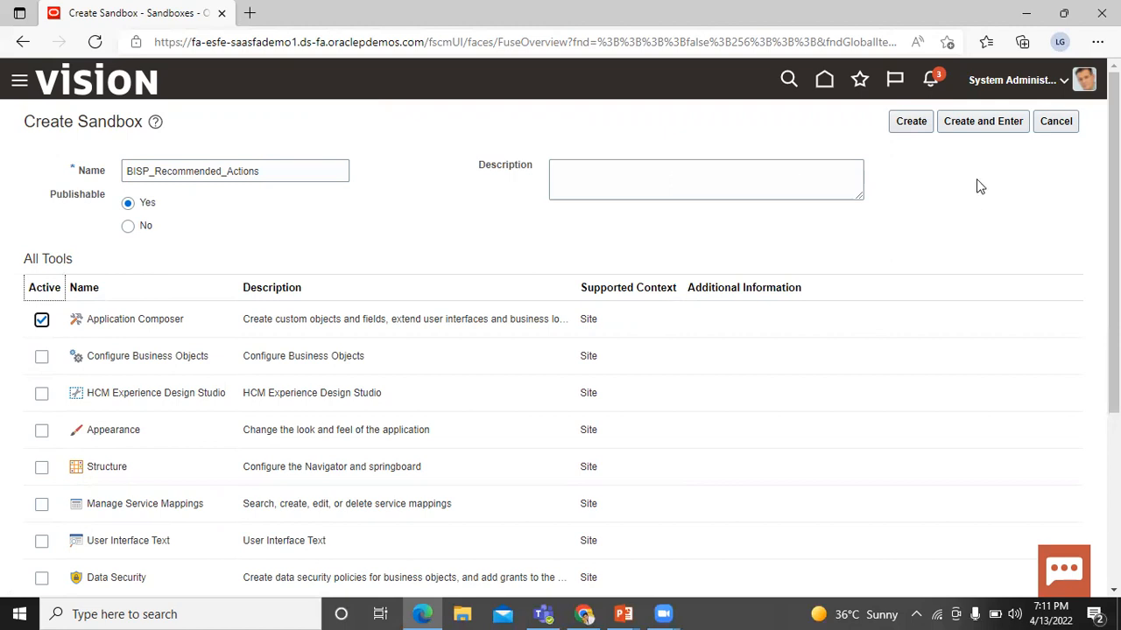
pyautogui.click(989, 123)
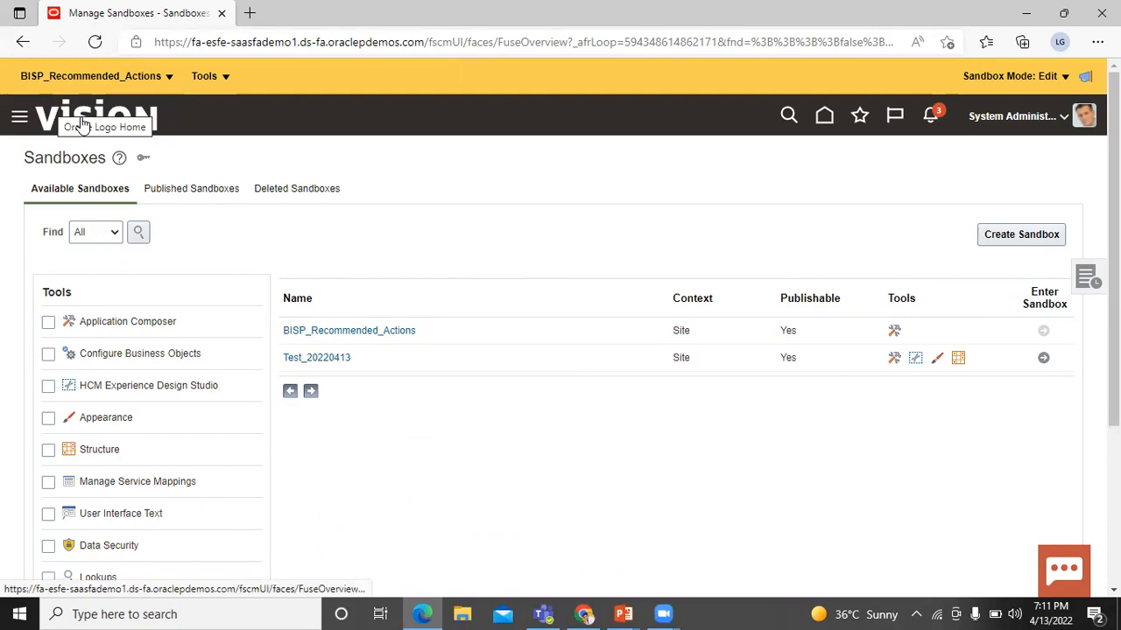
# Open Application Composer from the Configuration area while inside the BISP_Recommended_Actions sandbox
pyautogui.click(156, 76)
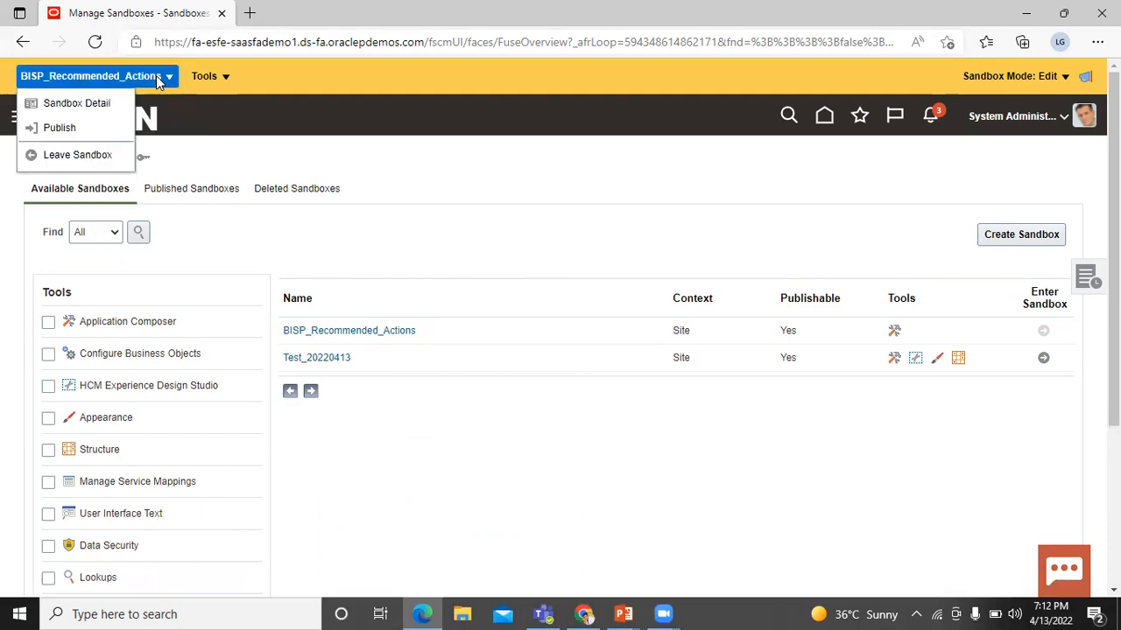
pyautogui.click(203, 168)
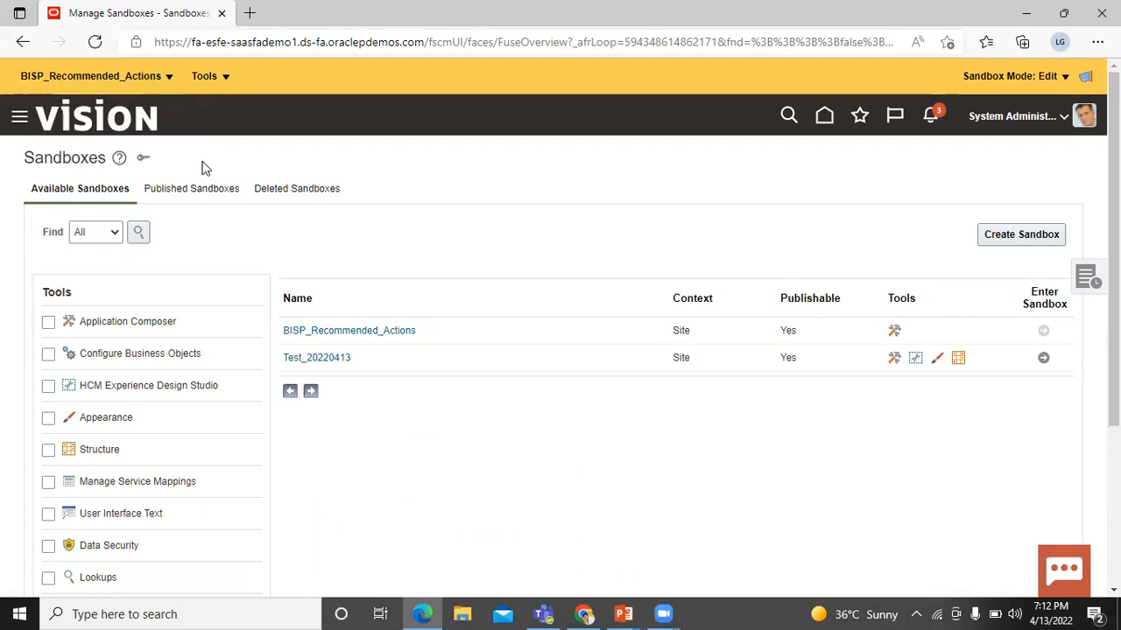
pyautogui.click(20, 121)
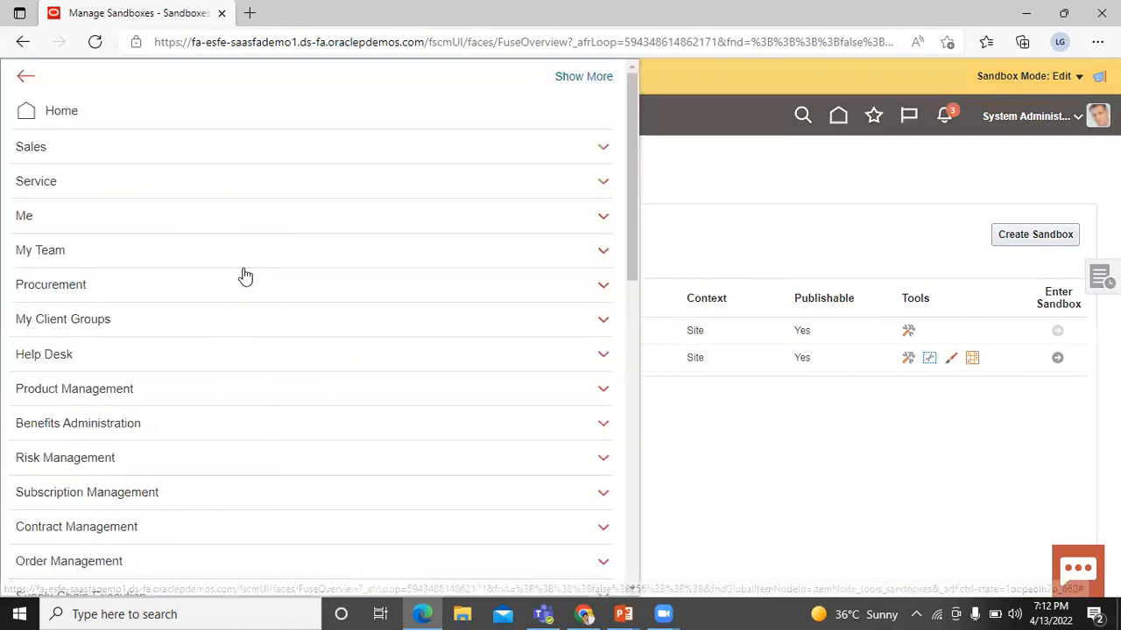
pyautogui.scroll(-9, 246, 275)
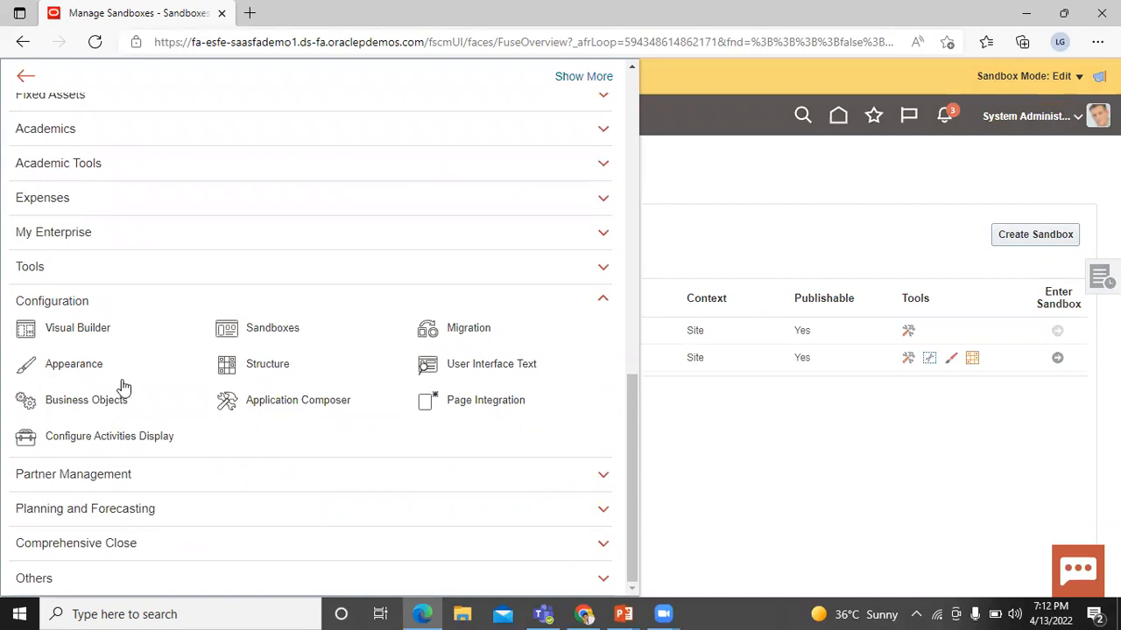
pyautogui.click(266, 402)
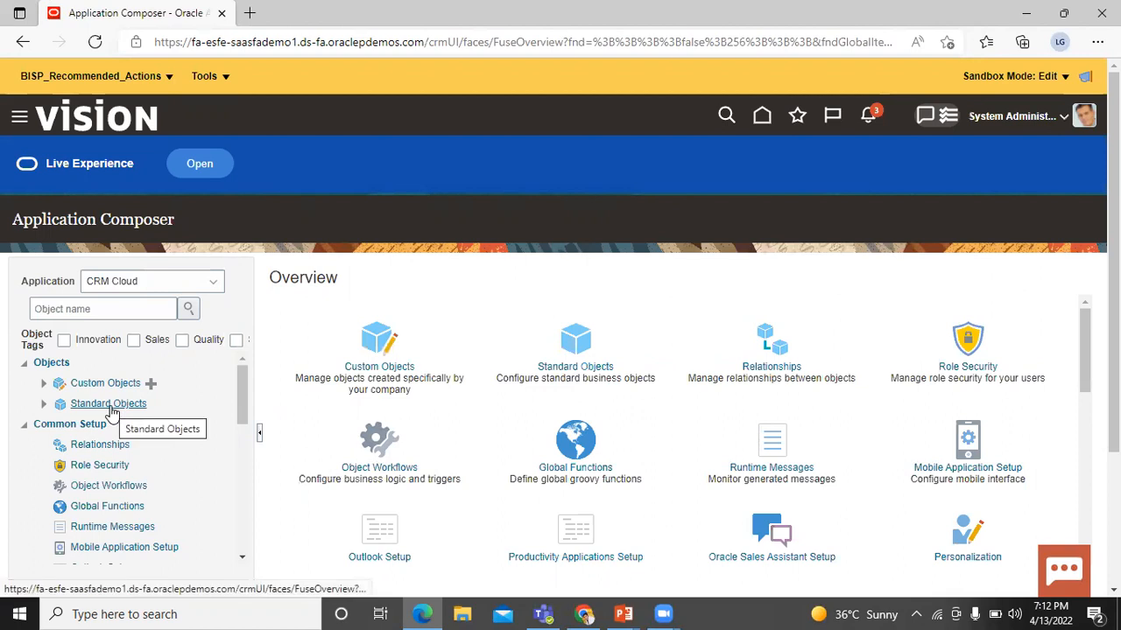
# Open the Pages setup of the Opportunity standard object
pyautogui.click(43, 406)
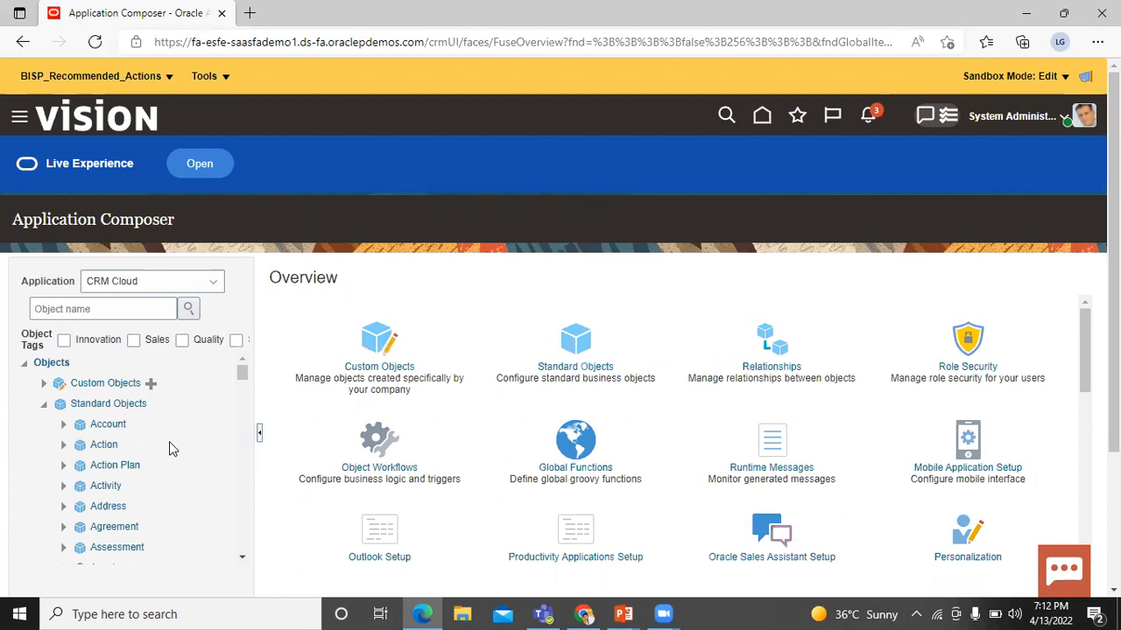
pyautogui.scroll(-5, 169, 441)
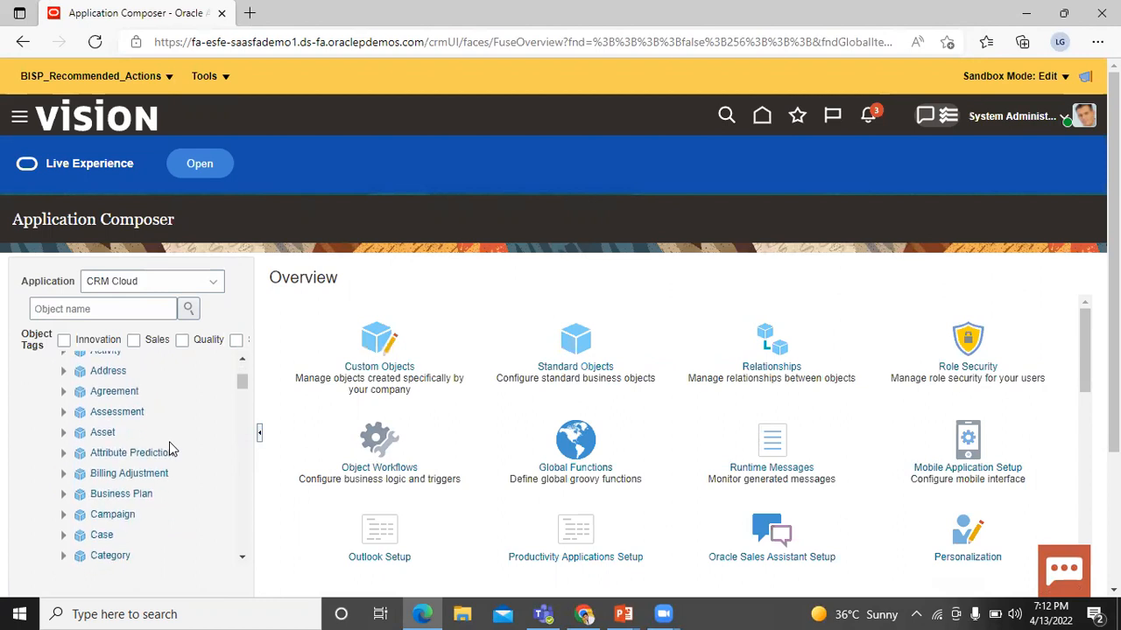
pyautogui.scroll(-10, 173, 448)
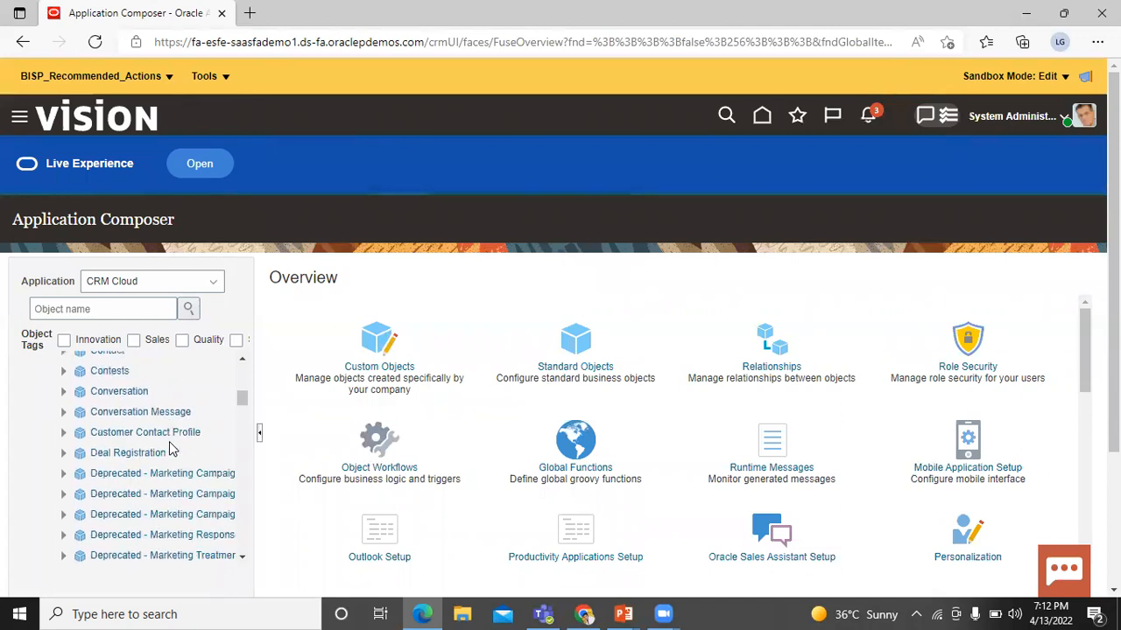
pyautogui.scroll(-10, 172, 448)
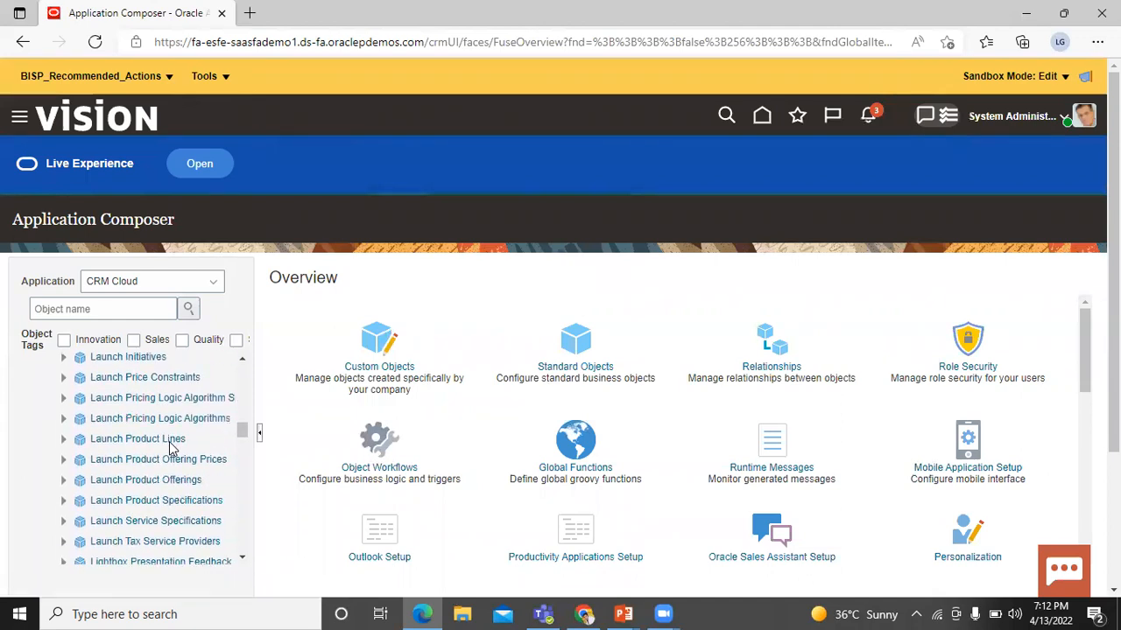
pyautogui.scroll(-3, 170, 449)
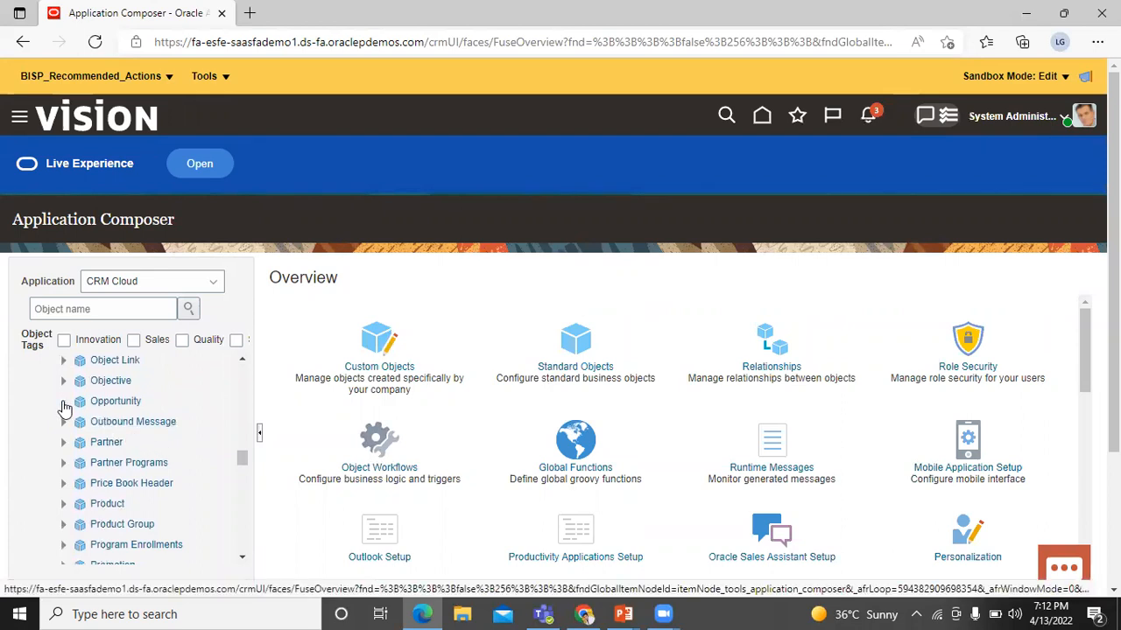
pyautogui.click(64, 404)
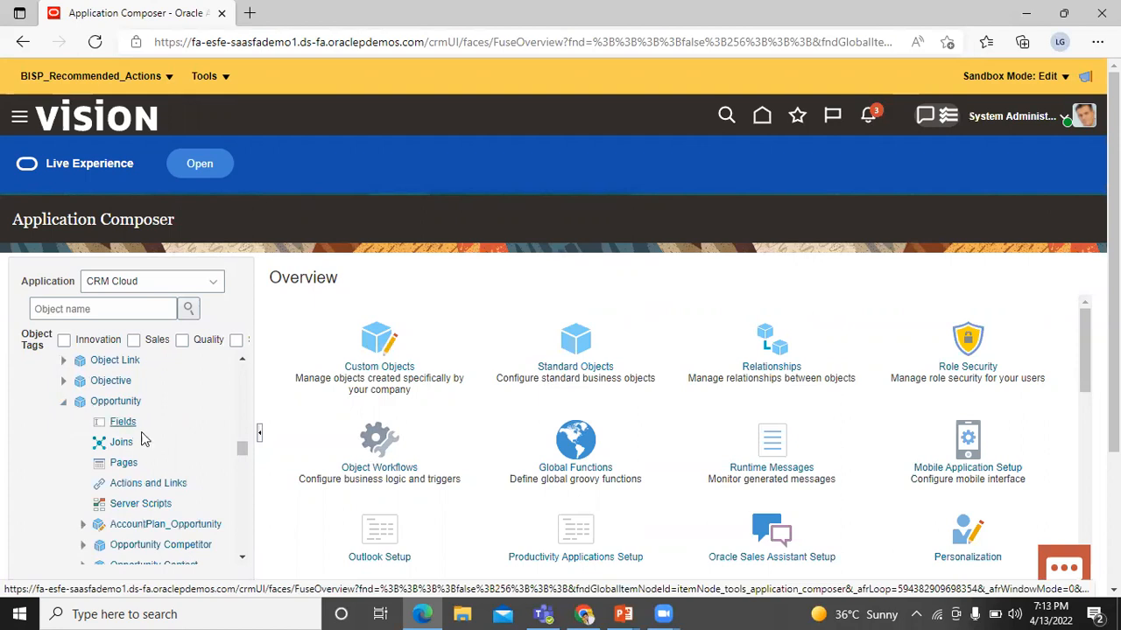
pyautogui.click(127, 463)
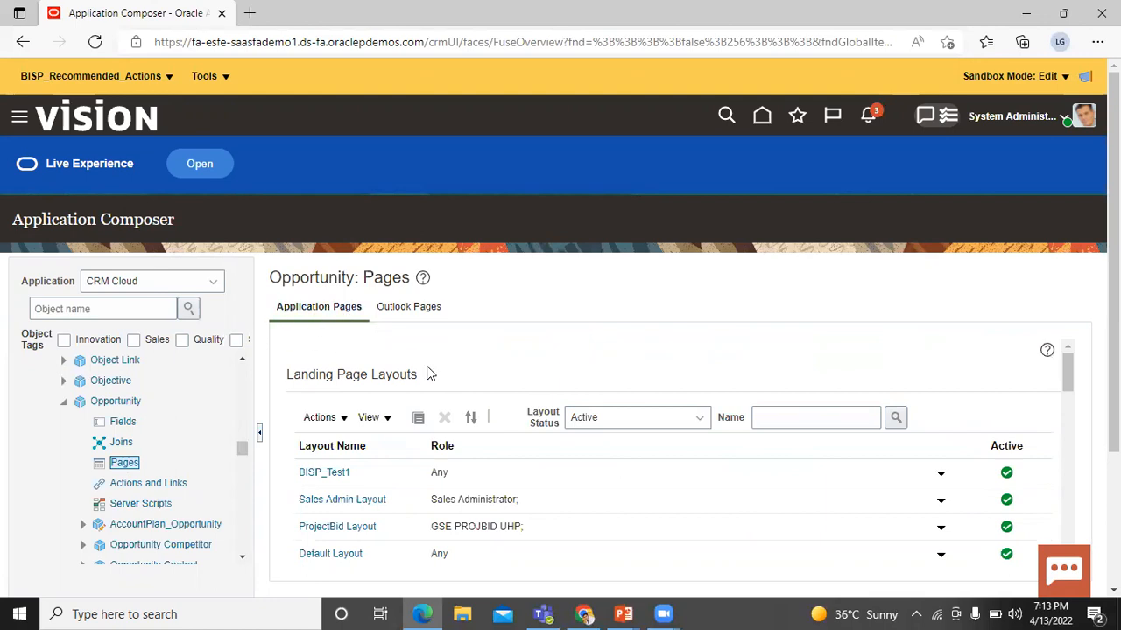
# Duplicate the Standard layout among the Opportunity landing page layouts as BISP_recommended and open the copy for editing
pyautogui.scroll(-2, 427, 374)
pyautogui.scroll(1, 426, 371)
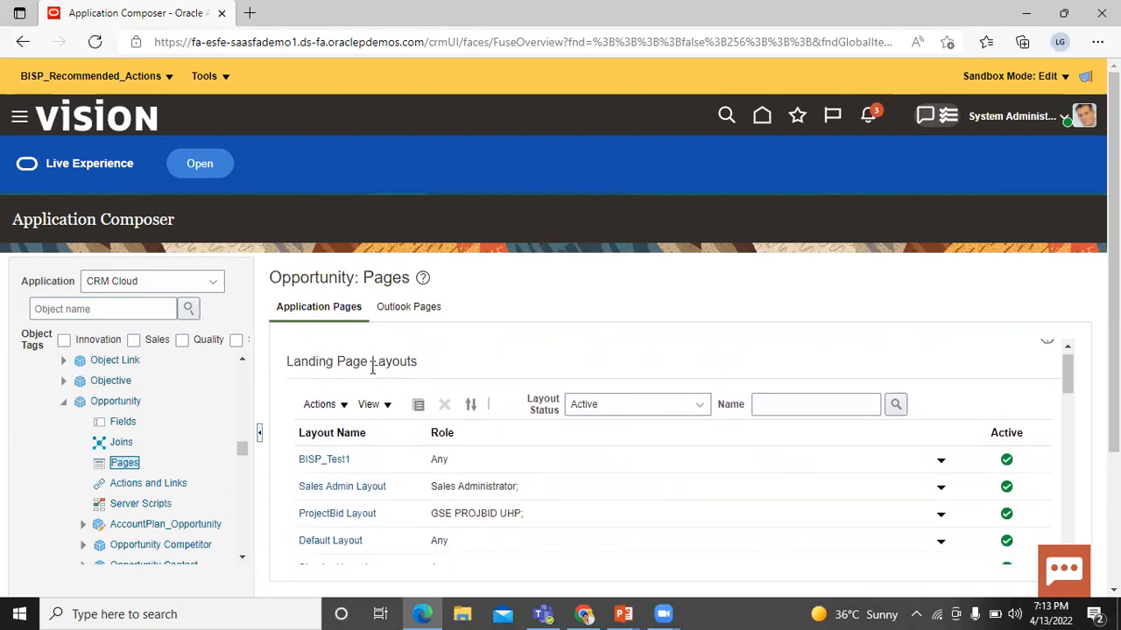
pyautogui.scroll(-1, 512, 377)
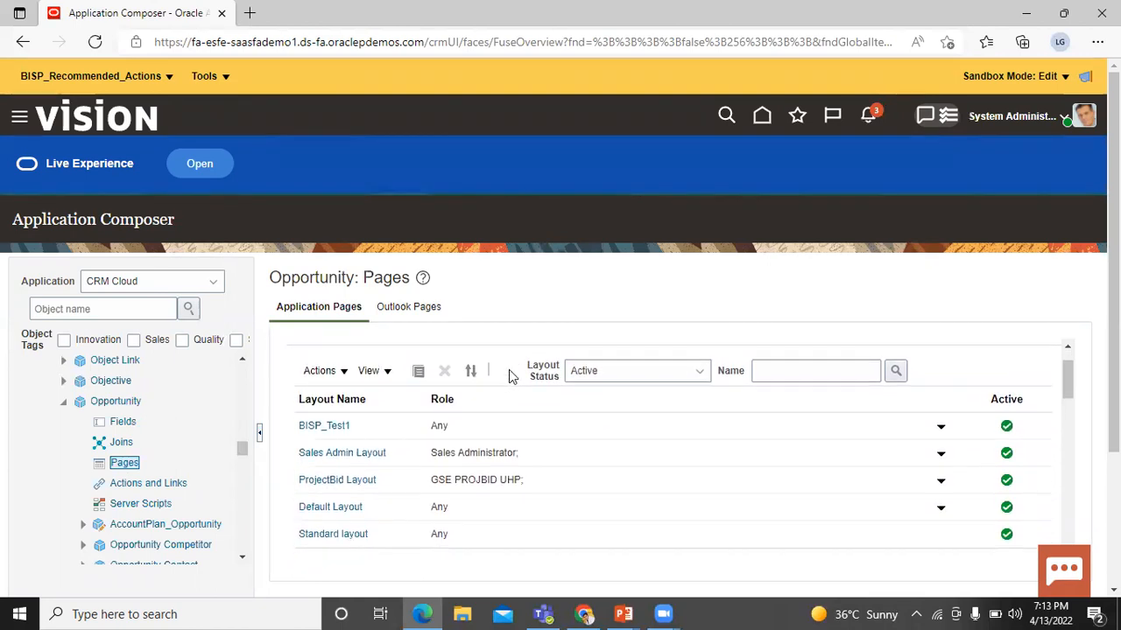
pyautogui.click(392, 535)
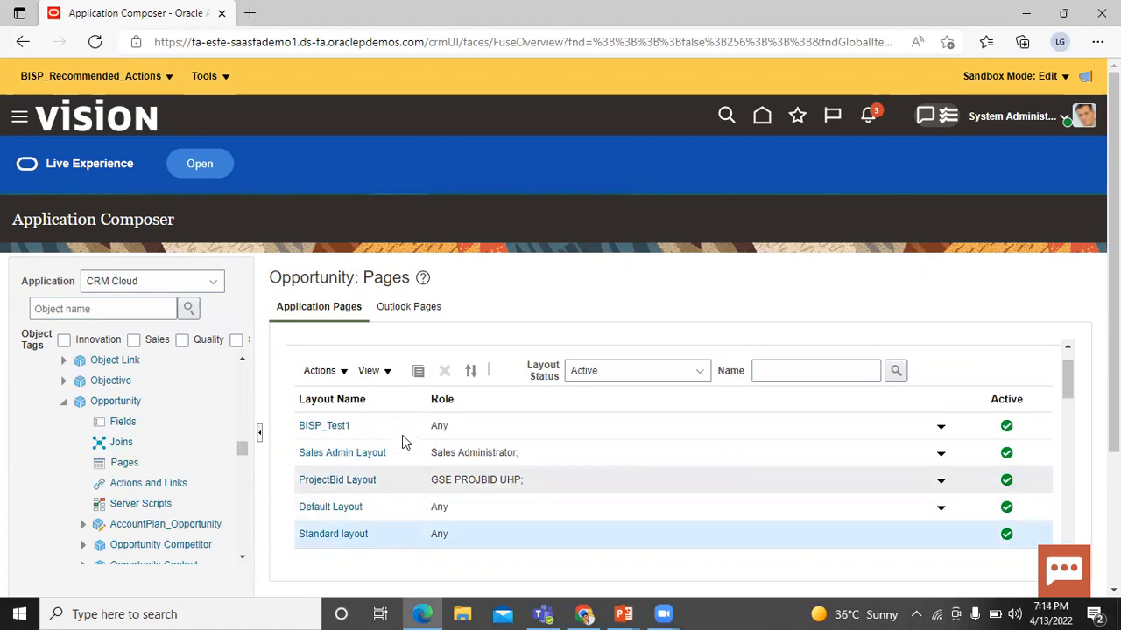
pyautogui.click(418, 372)
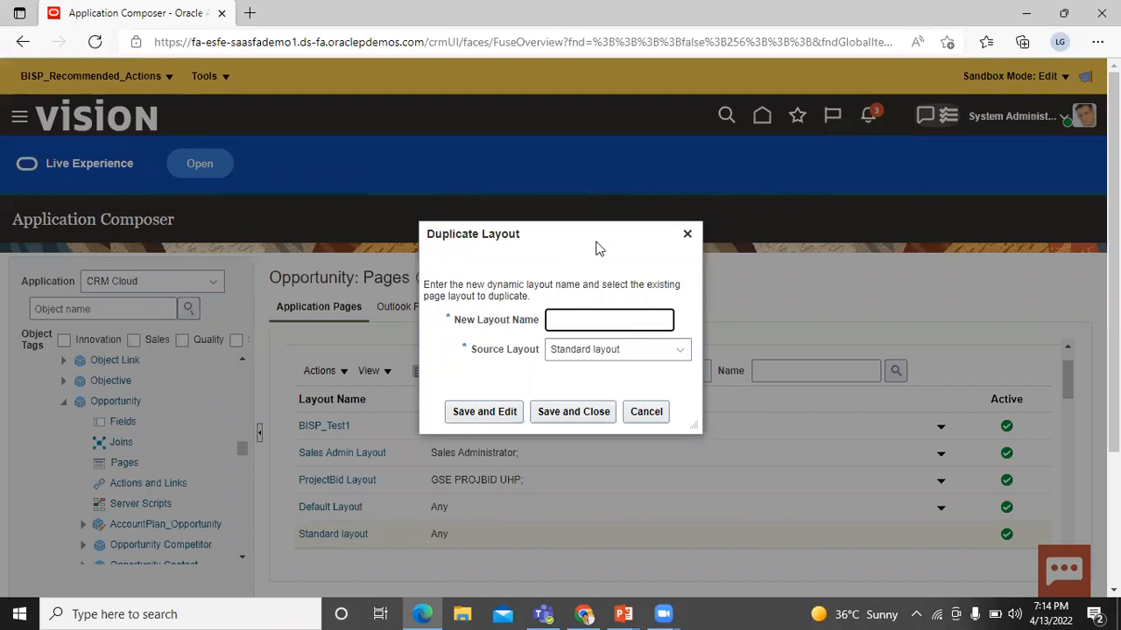
pyautogui.write('Bl')
pyautogui.write('SP')
pyautogui.write('_re')
pyautogui.write('co')
pyautogui.write('m')
pyautogui.write('mended')
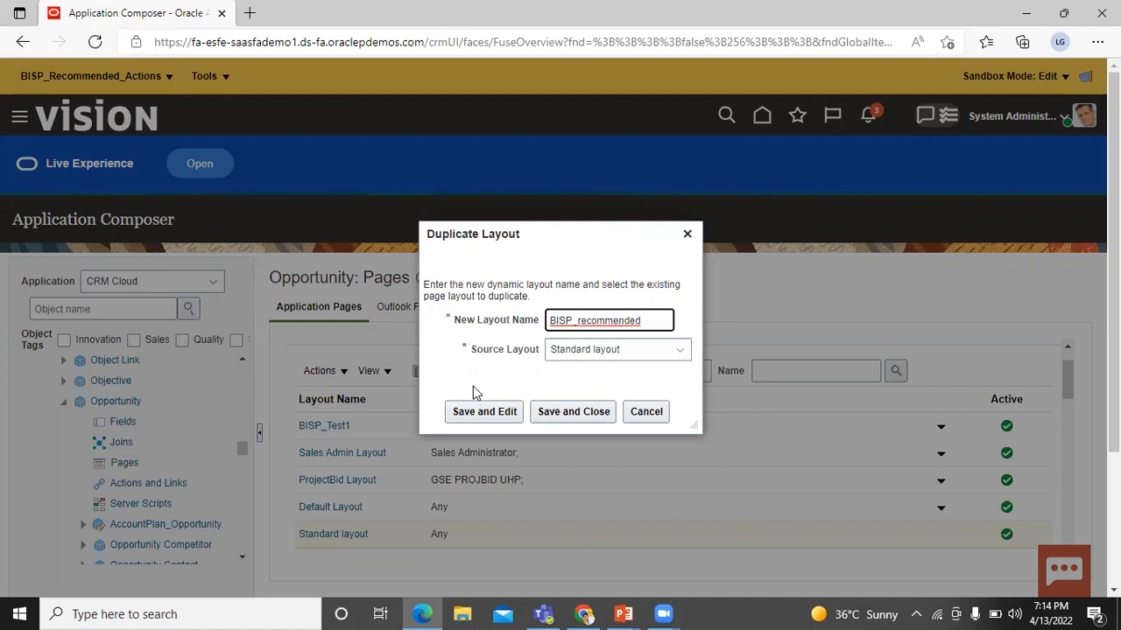
pyautogui.click(479, 412)
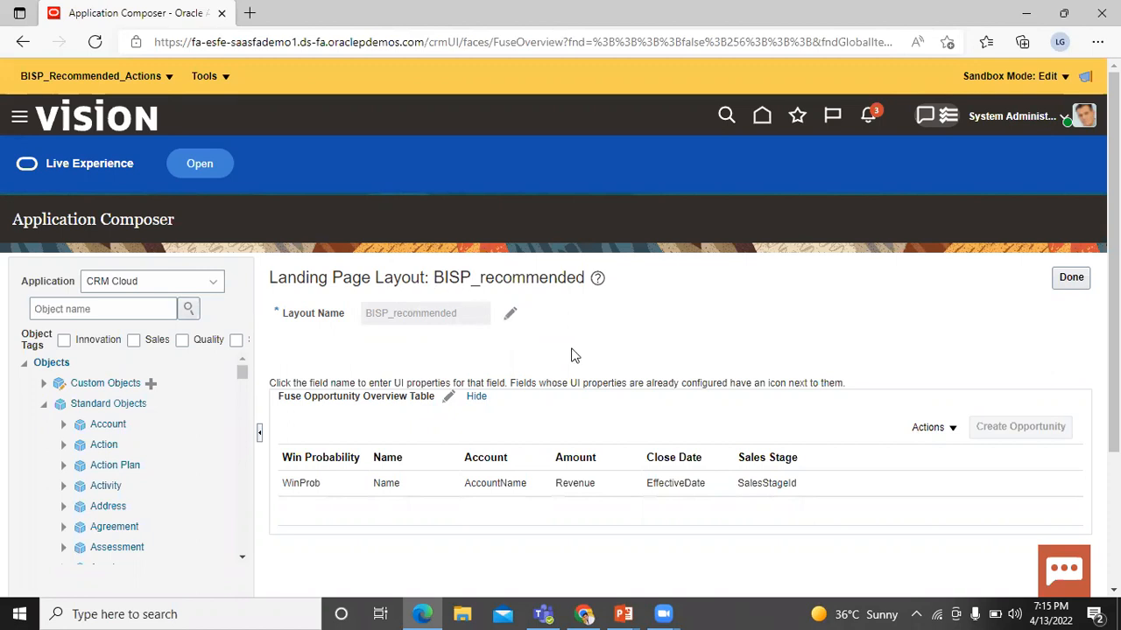
# Edit the Fuse Opportunity Overview Table of the landing page layout and add Recommended Action to its selected fields
pyautogui.scroll(-2, 570, 355)
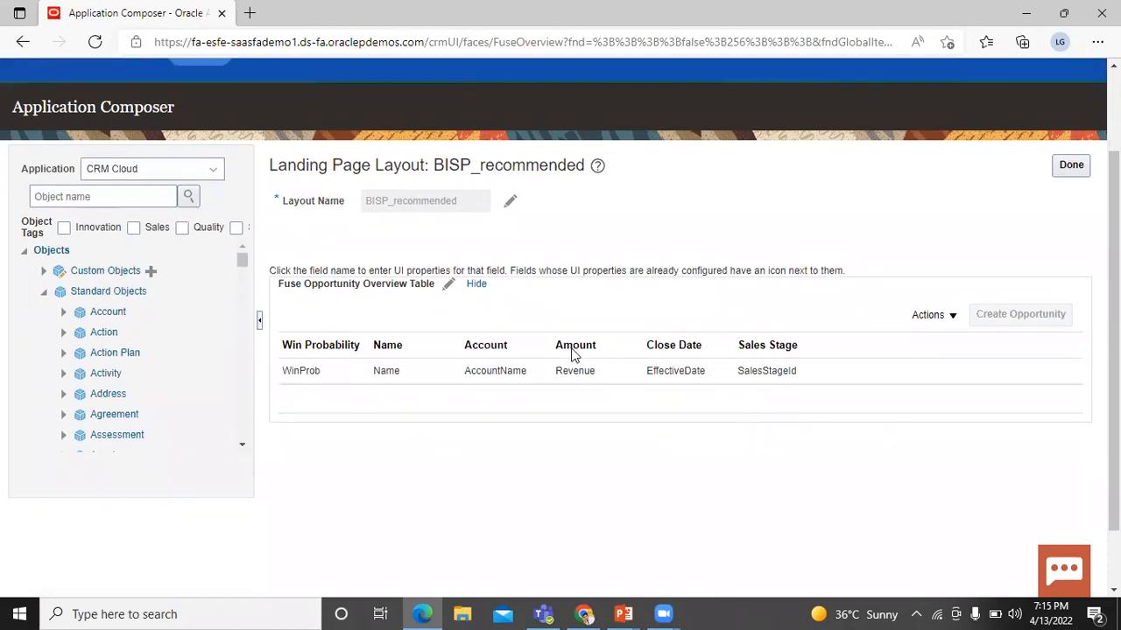
pyautogui.click(446, 284)
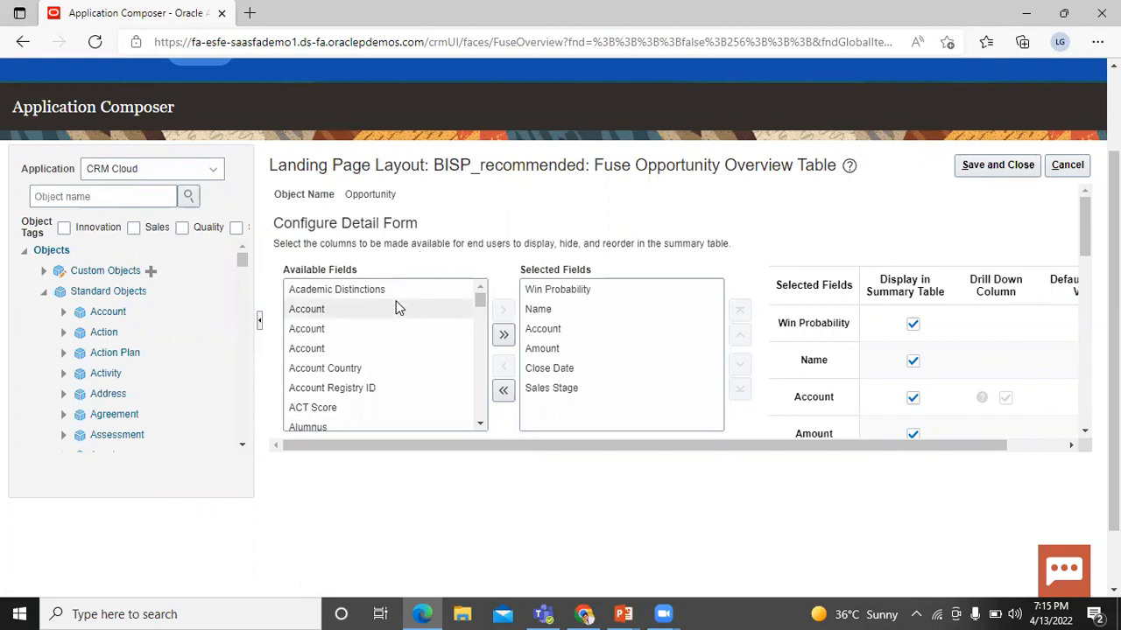
pyautogui.moveTo(282, 269); pyautogui.dragTo(365, 268)
pyautogui.click(389, 266)
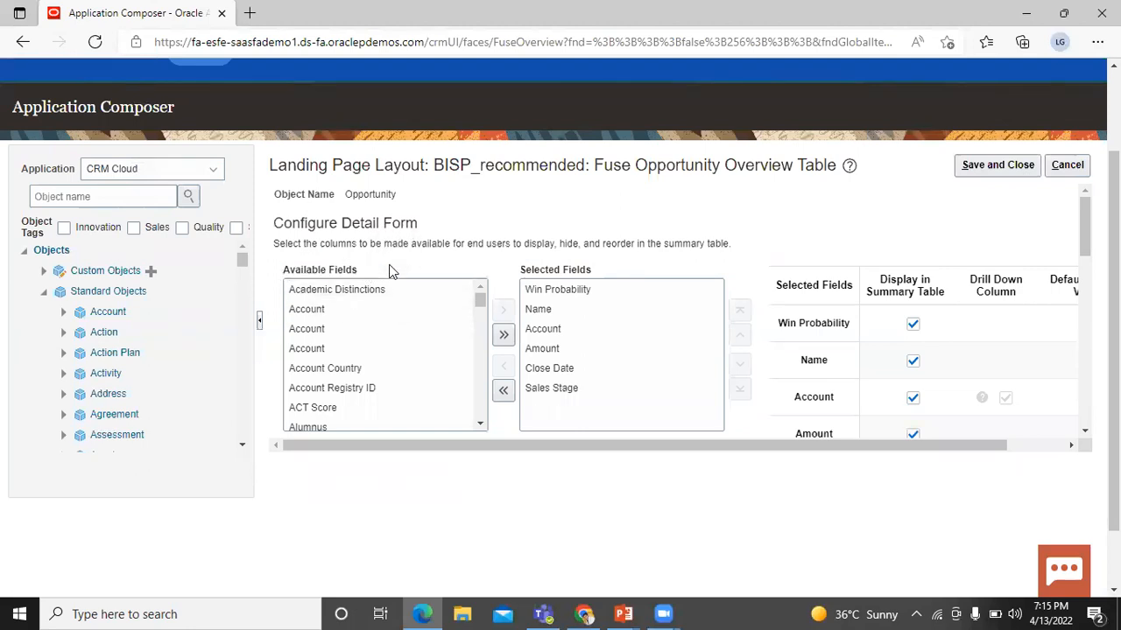
pyautogui.moveTo(482, 301); pyautogui.dragTo(489, 396)
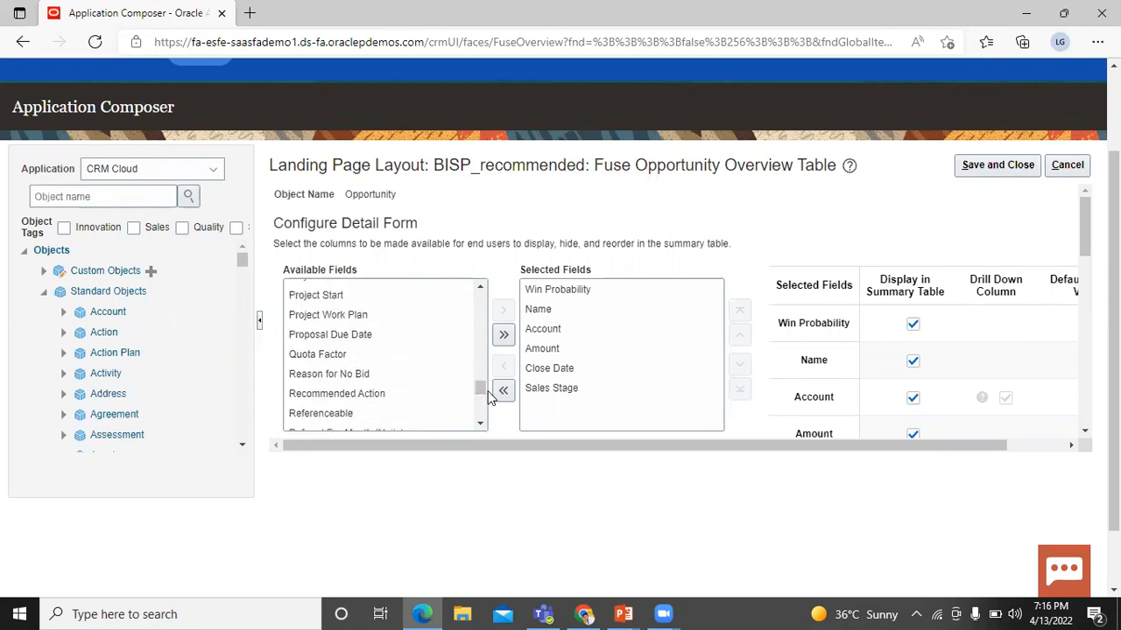
pyautogui.click(441, 396)
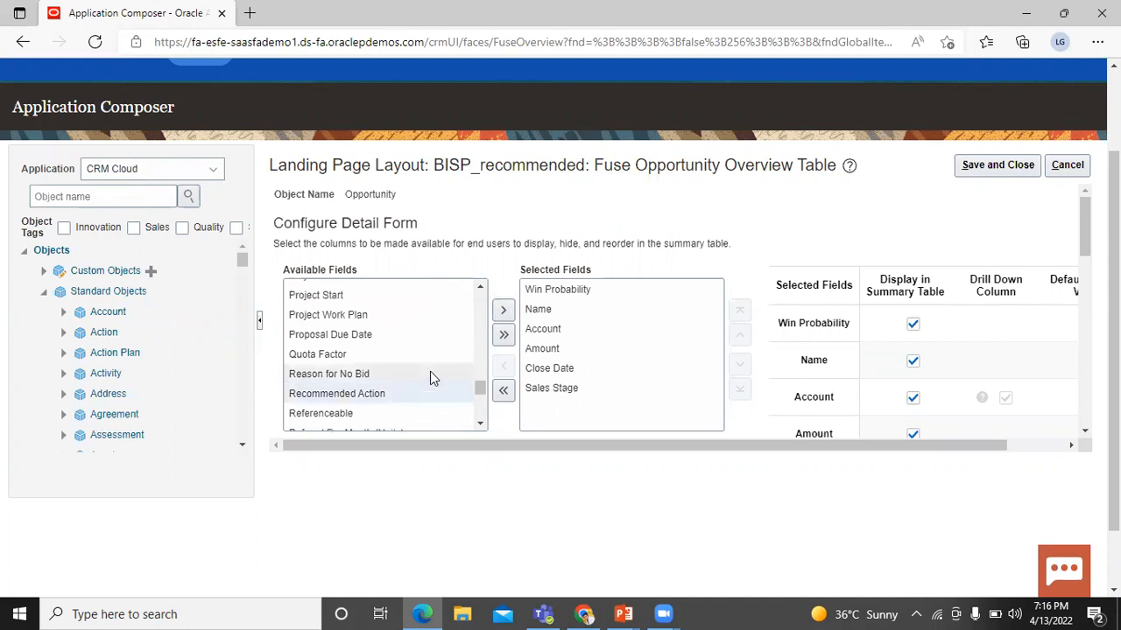
pyautogui.click(507, 309)
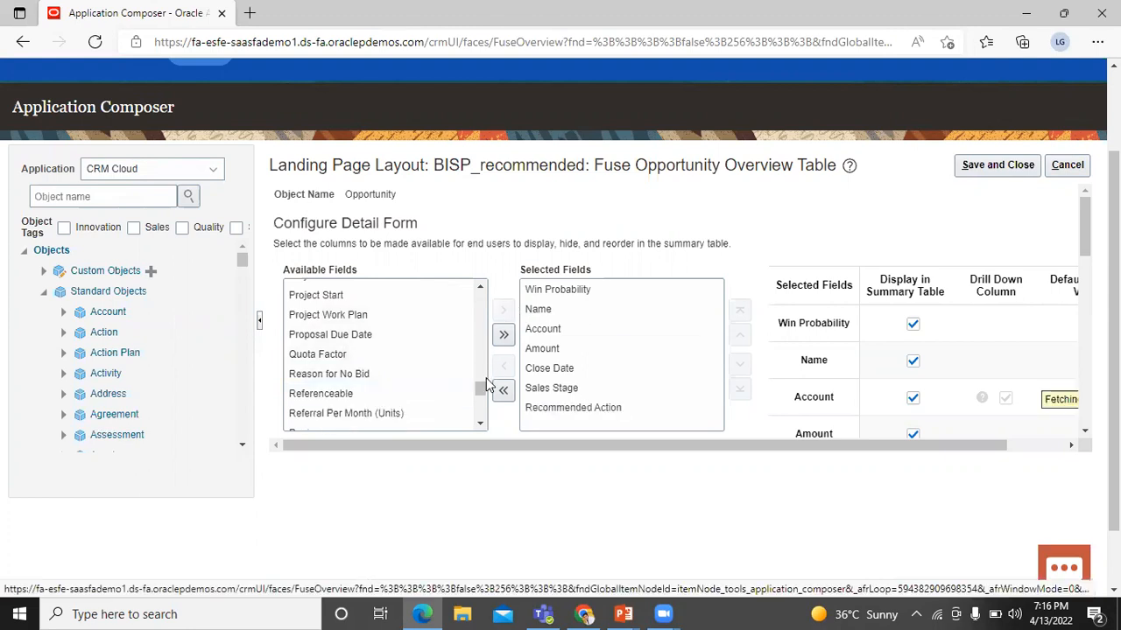
# Add the available Win Probability field to the overview table's columns, then save and finish the BISP_recommended landing page layout
pyautogui.moveTo(483, 388); pyautogui.dragTo(484, 410)
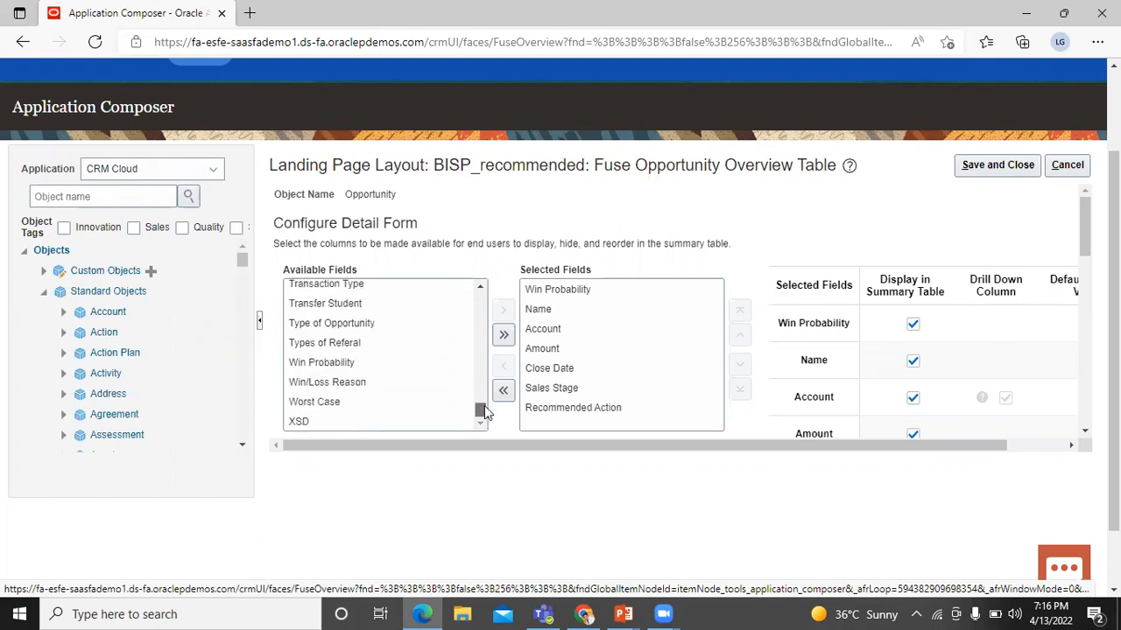
pyautogui.click(417, 363)
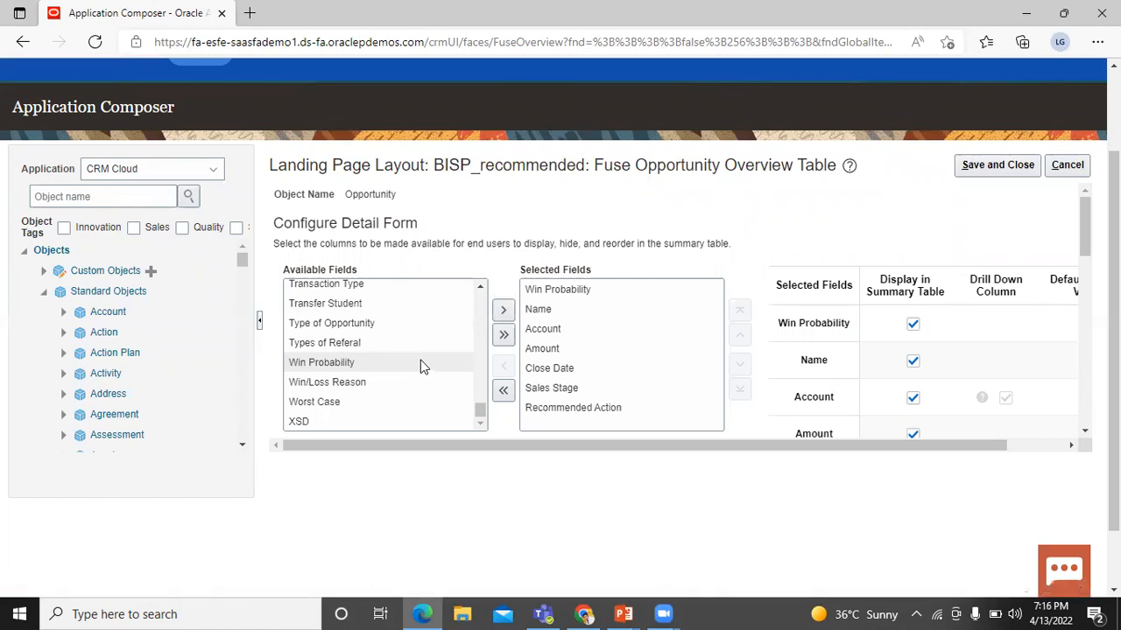
pyautogui.click(502, 313)
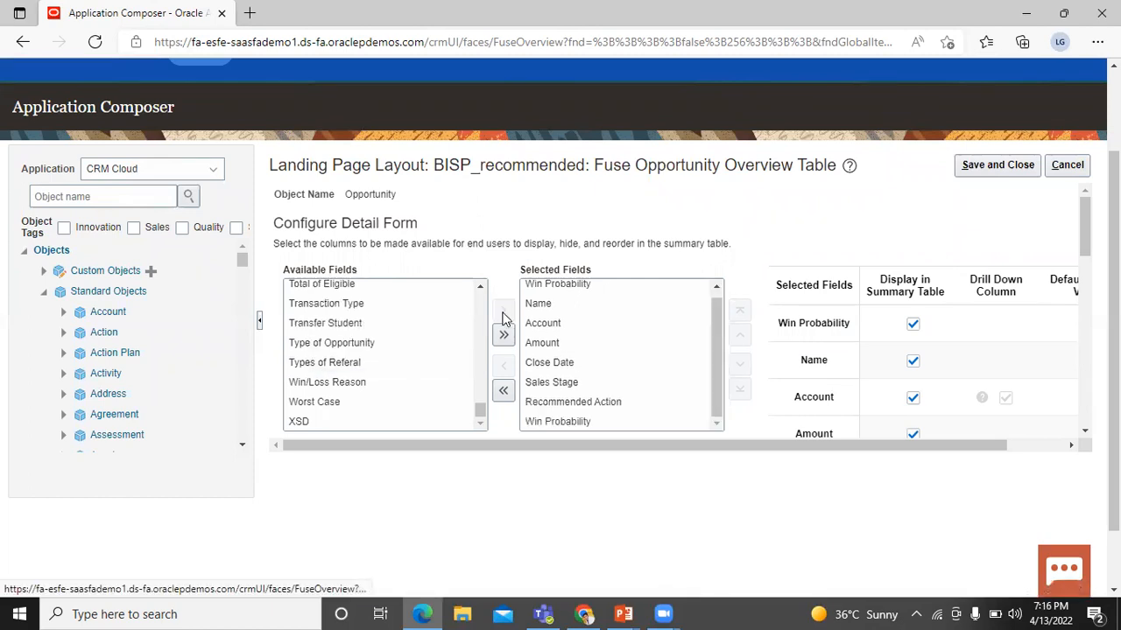
pyautogui.click(1004, 165)
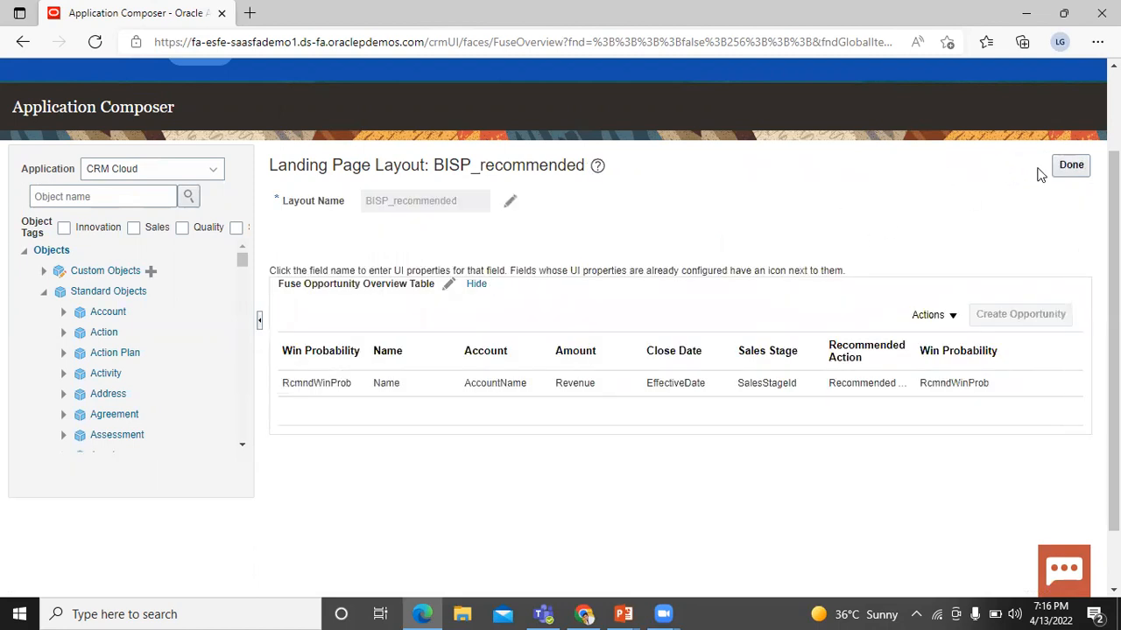
pyautogui.scroll(-1, 863, 254)
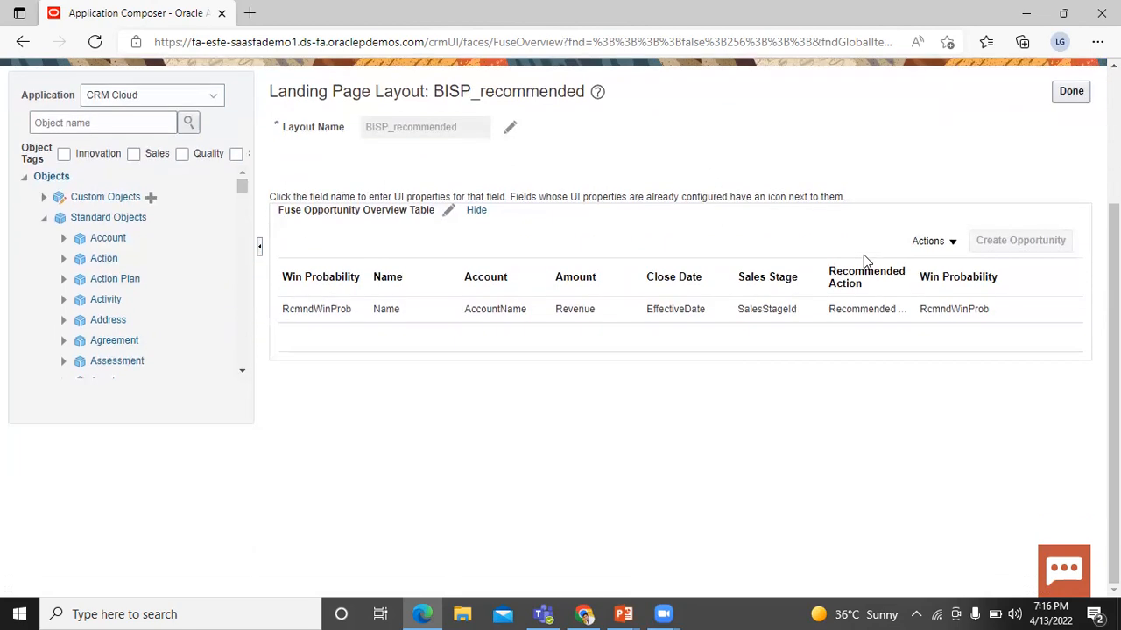
pyautogui.click(1070, 92)
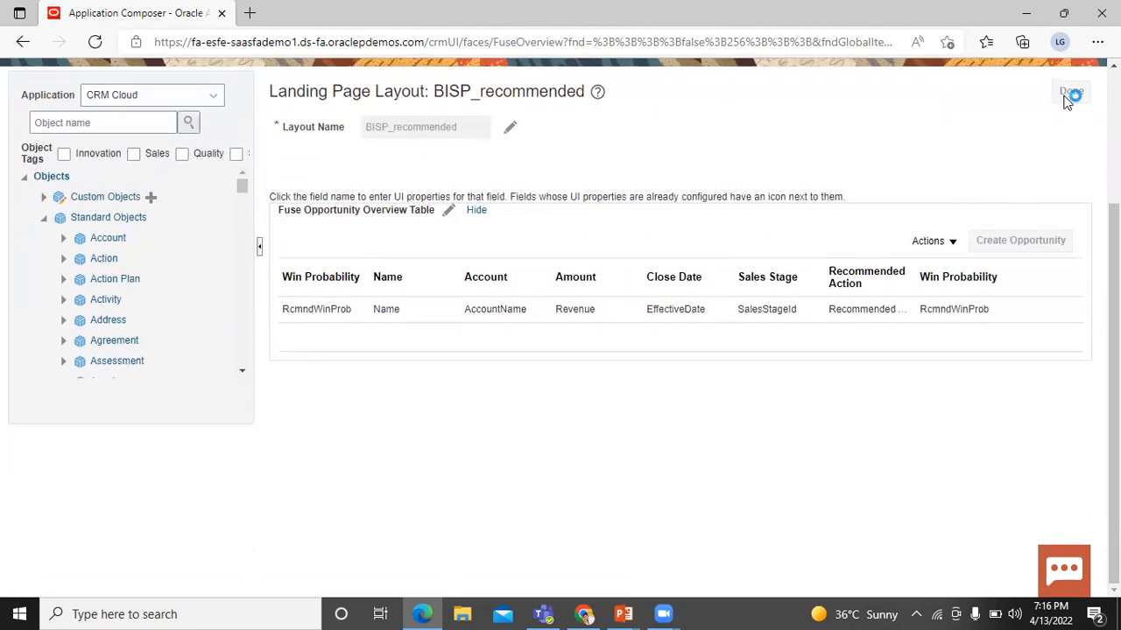
# Duplicate the Standard layout among the Opportunity details page layouts as BISP_Recommended and open the copy for editing
pyautogui.scroll(1, 687, 327)
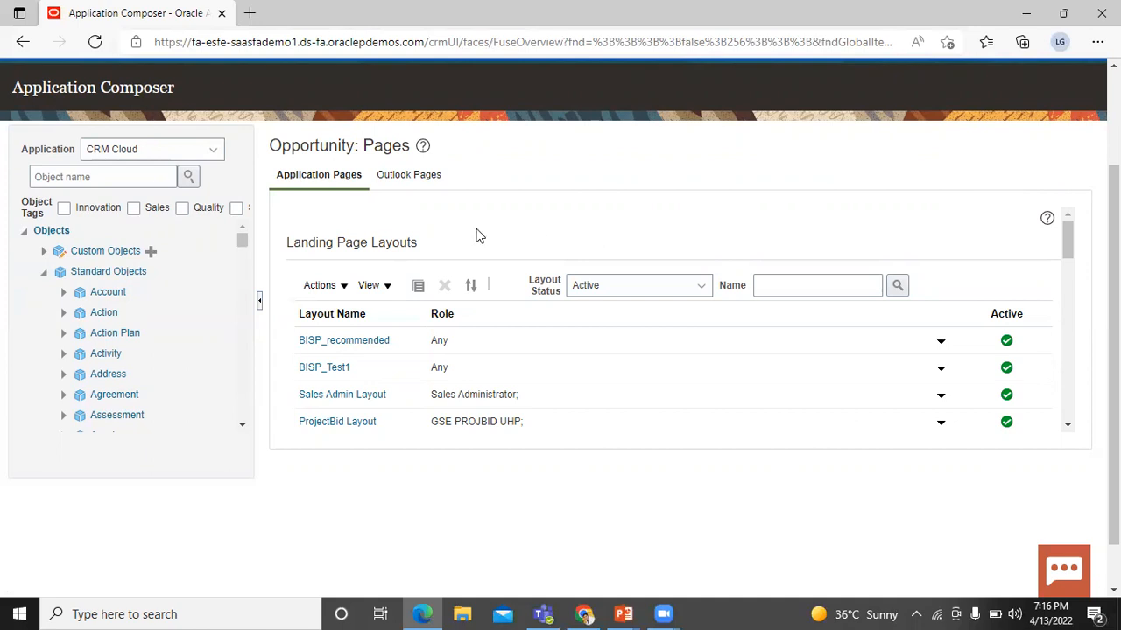
pyautogui.scroll(-5, 477, 235)
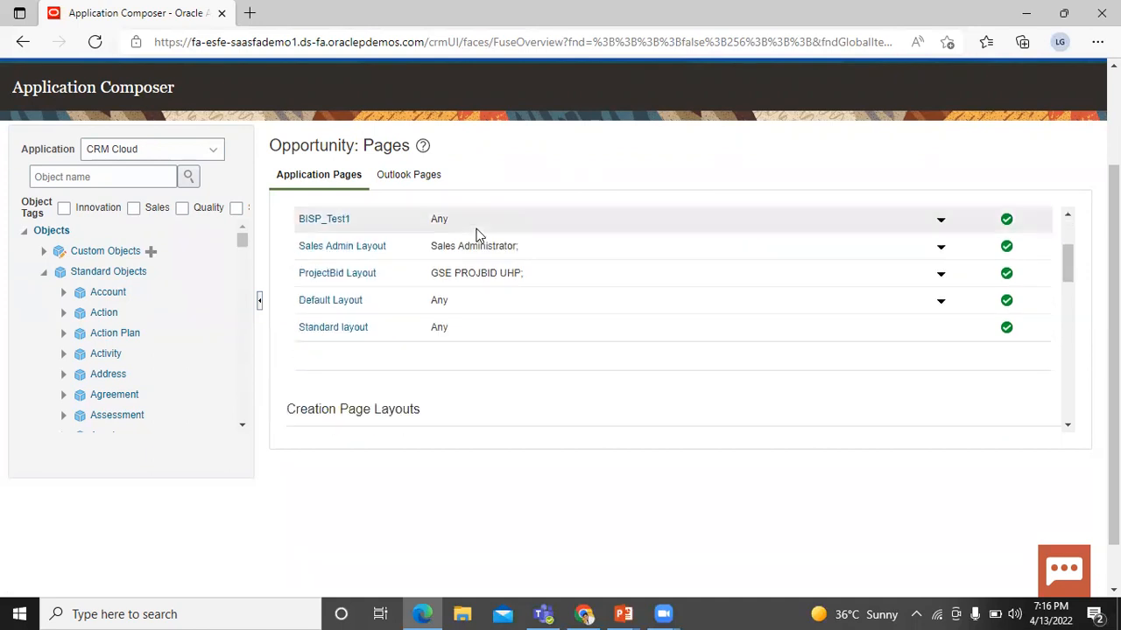
pyautogui.scroll(-5, 477, 235)
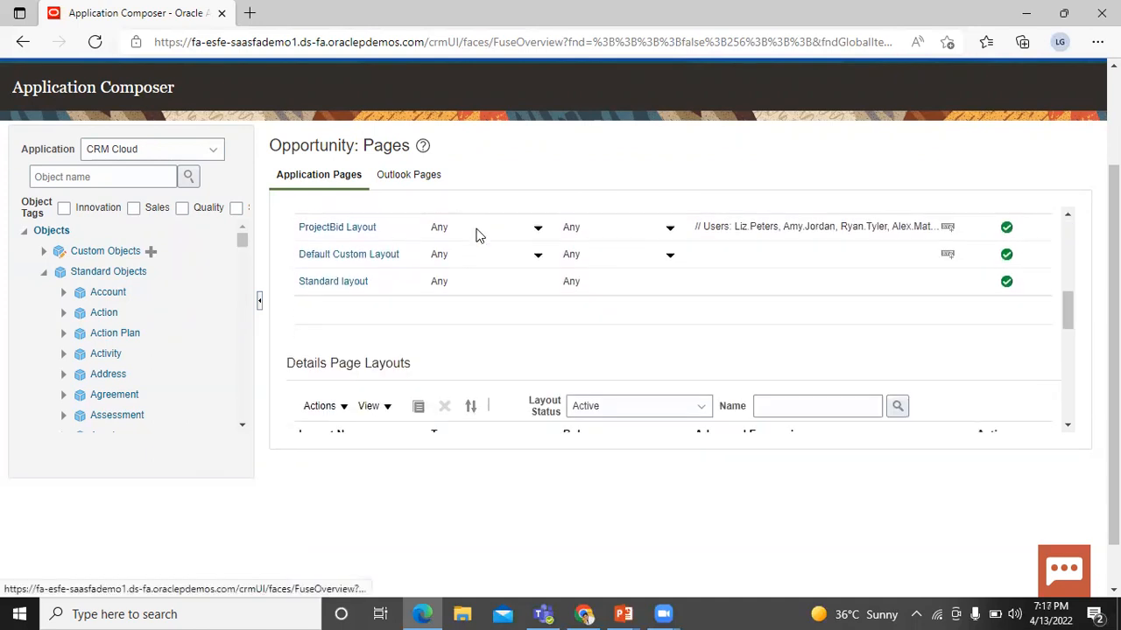
pyautogui.scroll(-2, 477, 235)
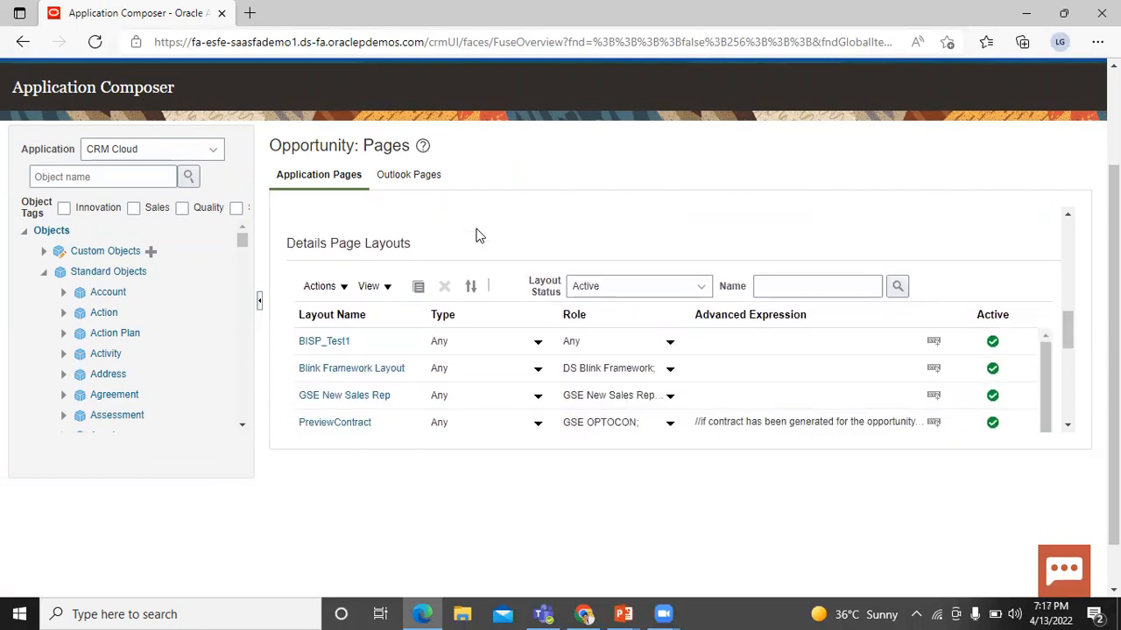
pyautogui.scroll(-3, 468, 238)
pyautogui.scroll(1, 467, 240)
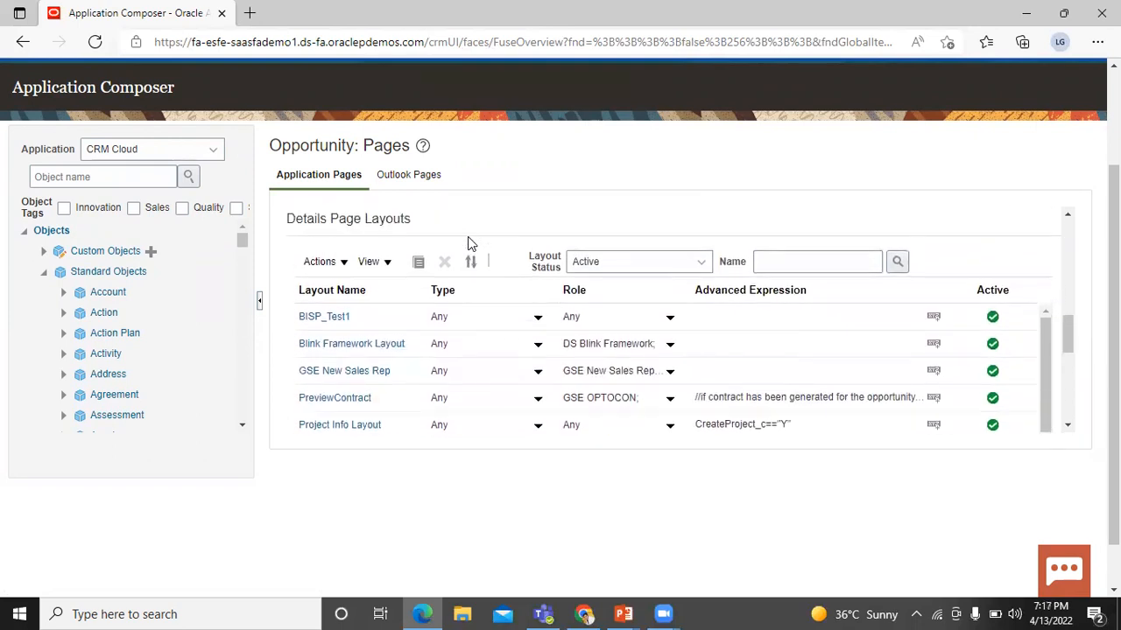
pyautogui.moveTo(1066, 328); pyautogui.dragTo(1047, 382)
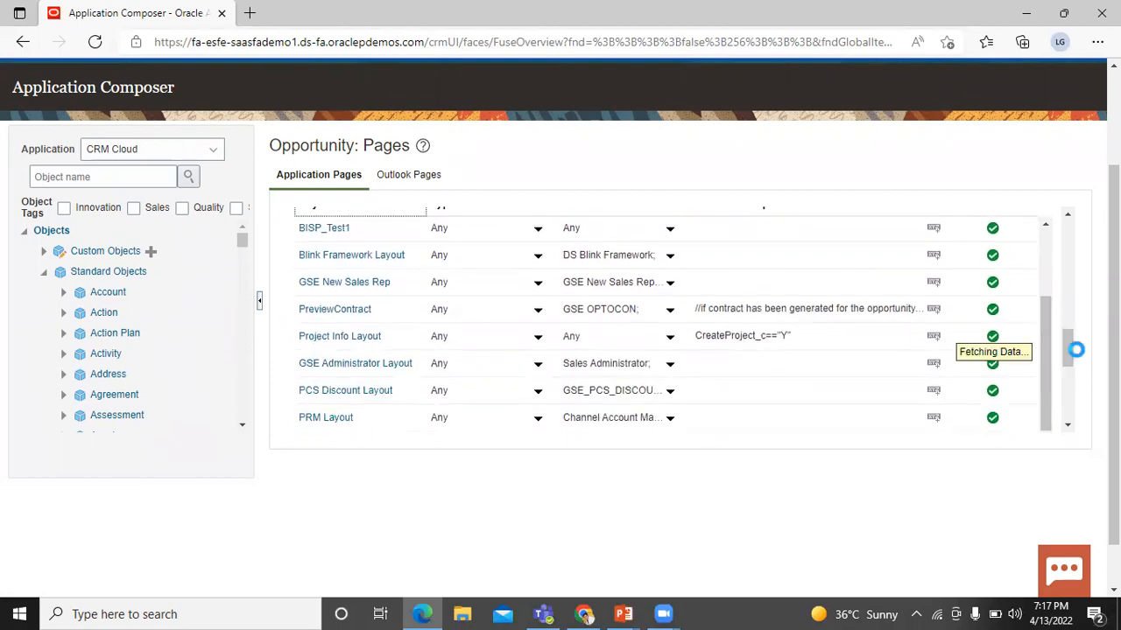
pyautogui.moveTo(1072, 347); pyautogui.dragTo(1068, 366)
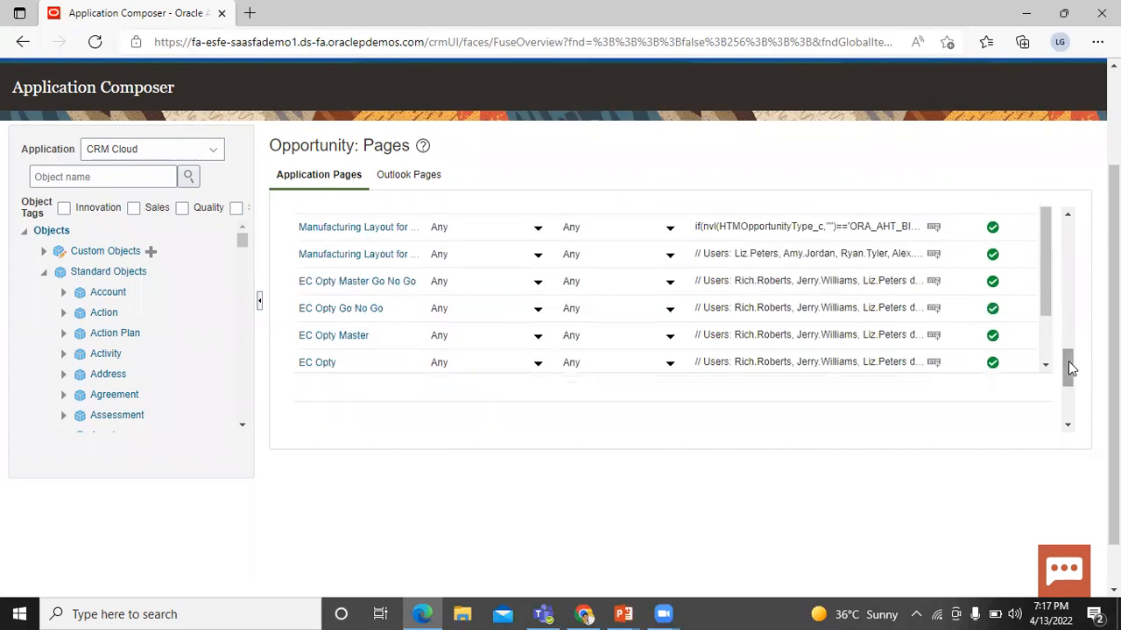
pyautogui.moveTo(1045, 304); pyautogui.dragTo(1047, 357)
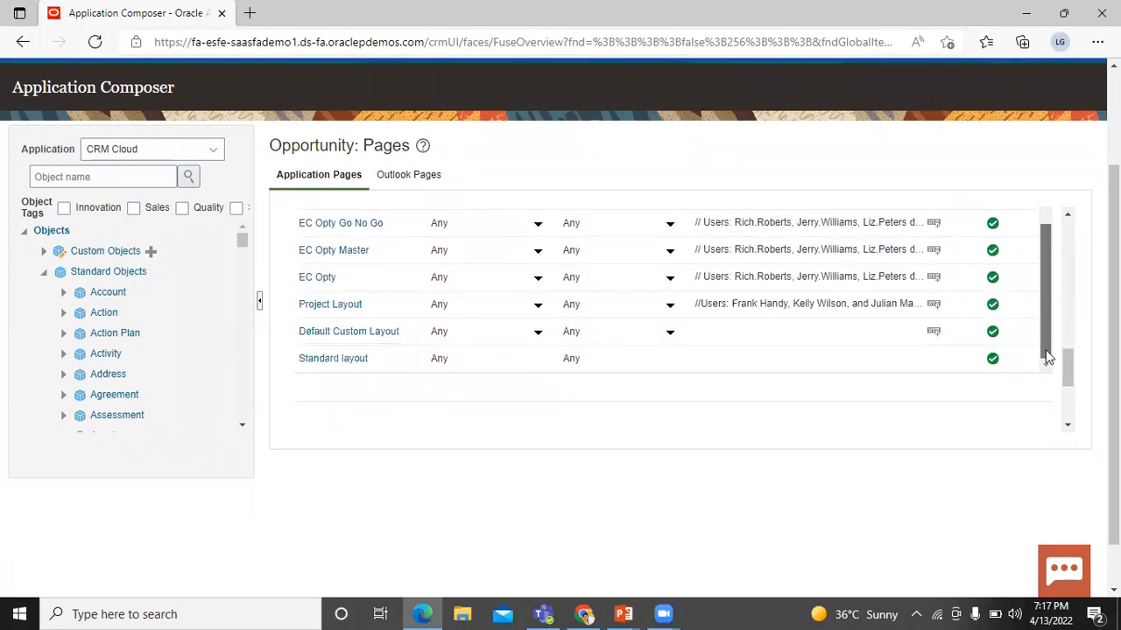
pyautogui.click(385, 356)
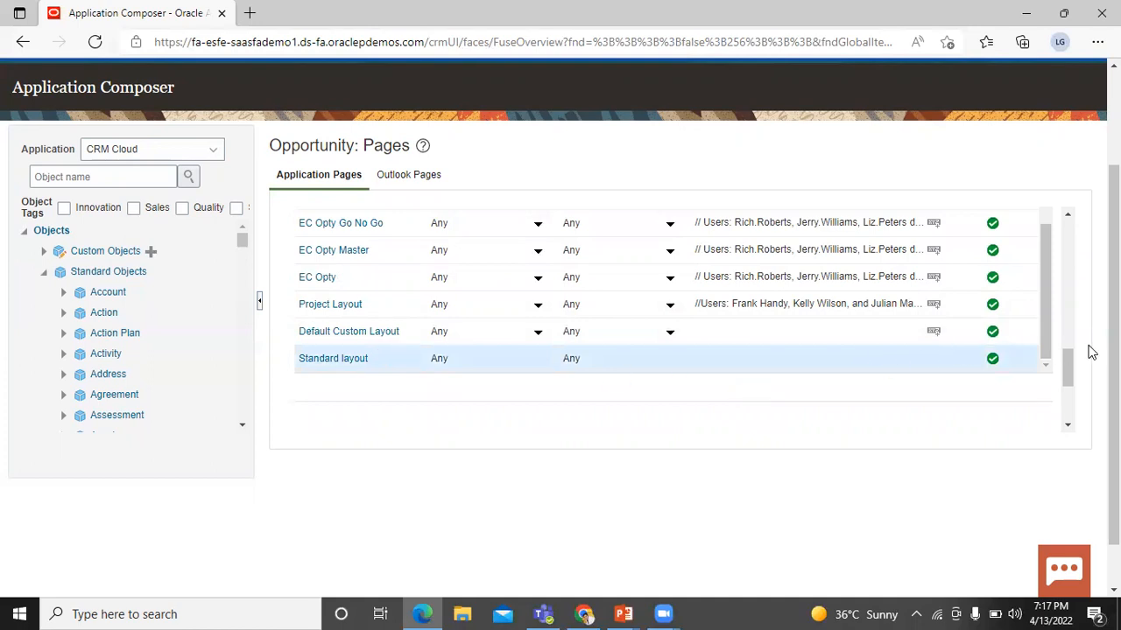
pyautogui.moveTo(1070, 363); pyautogui.dragTo(1066, 325)
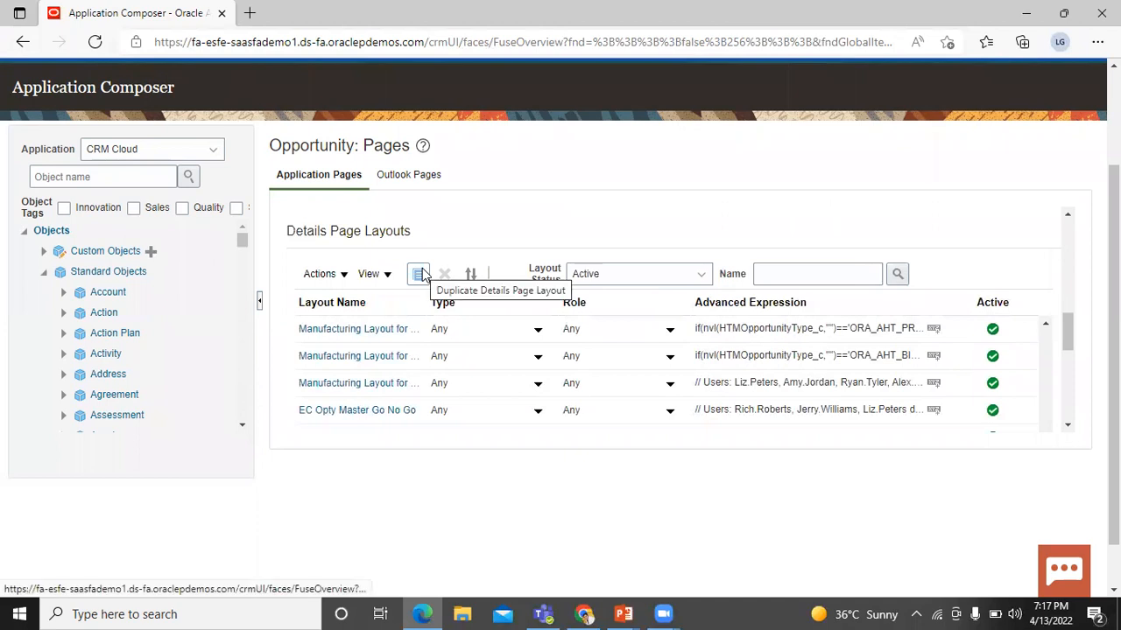
pyautogui.click(419, 274)
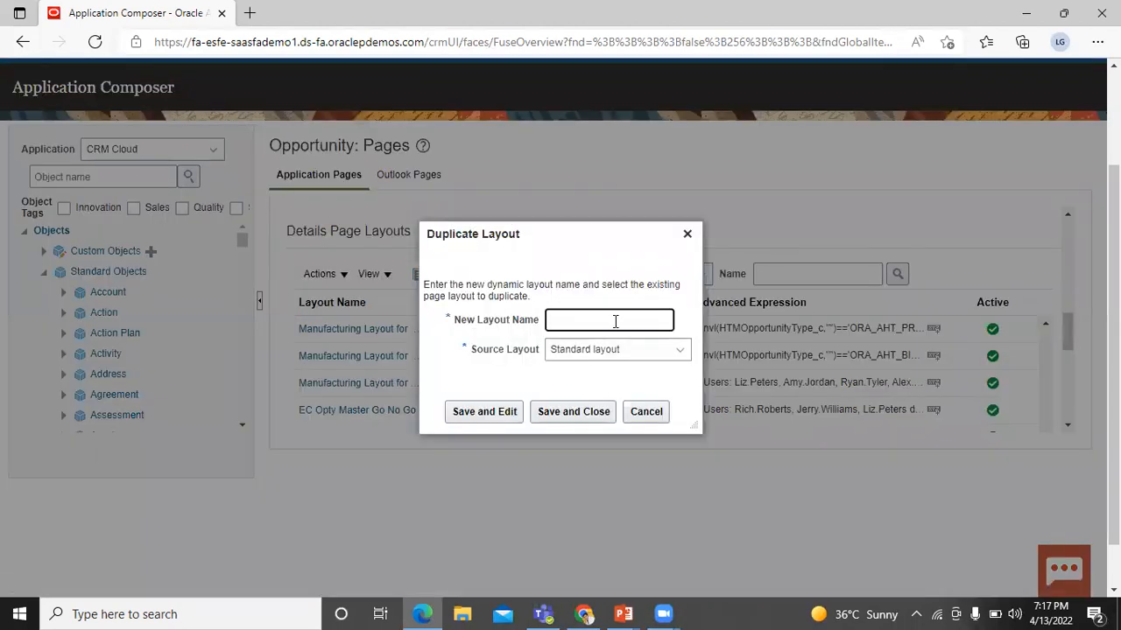
pyautogui.write('BISP_Recommended')
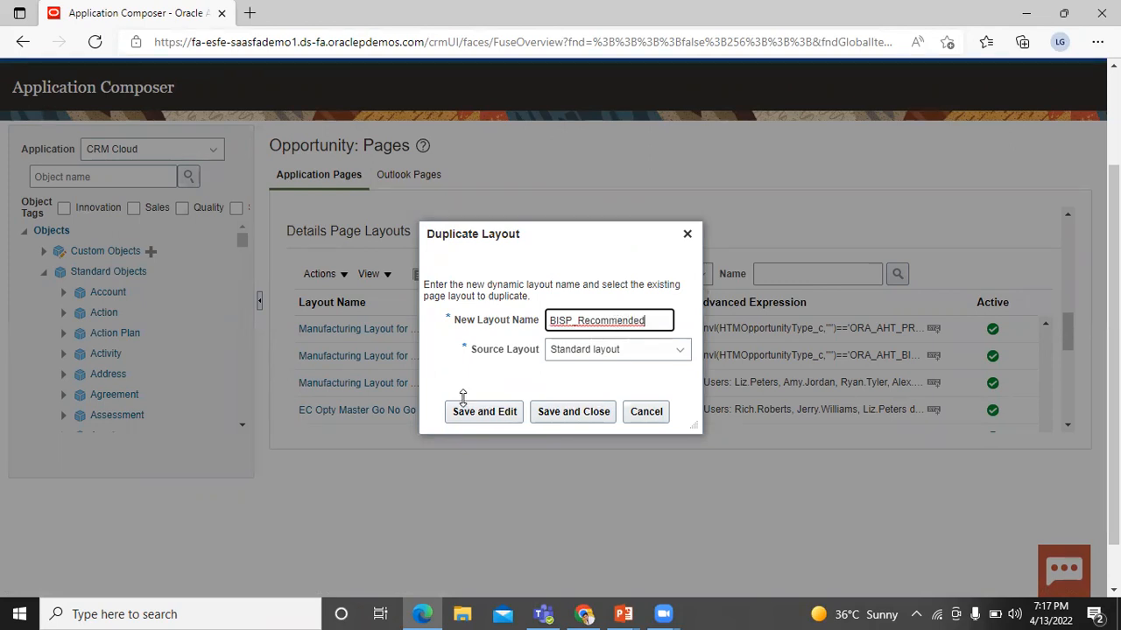
pyautogui.click(475, 420)
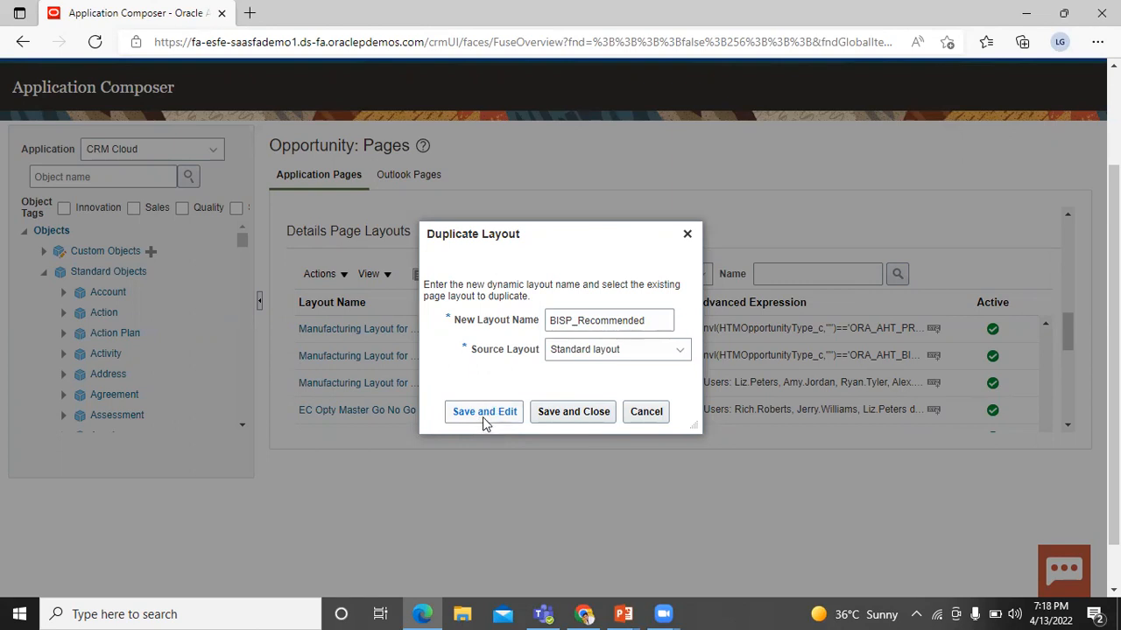
pyautogui.click(483, 416)
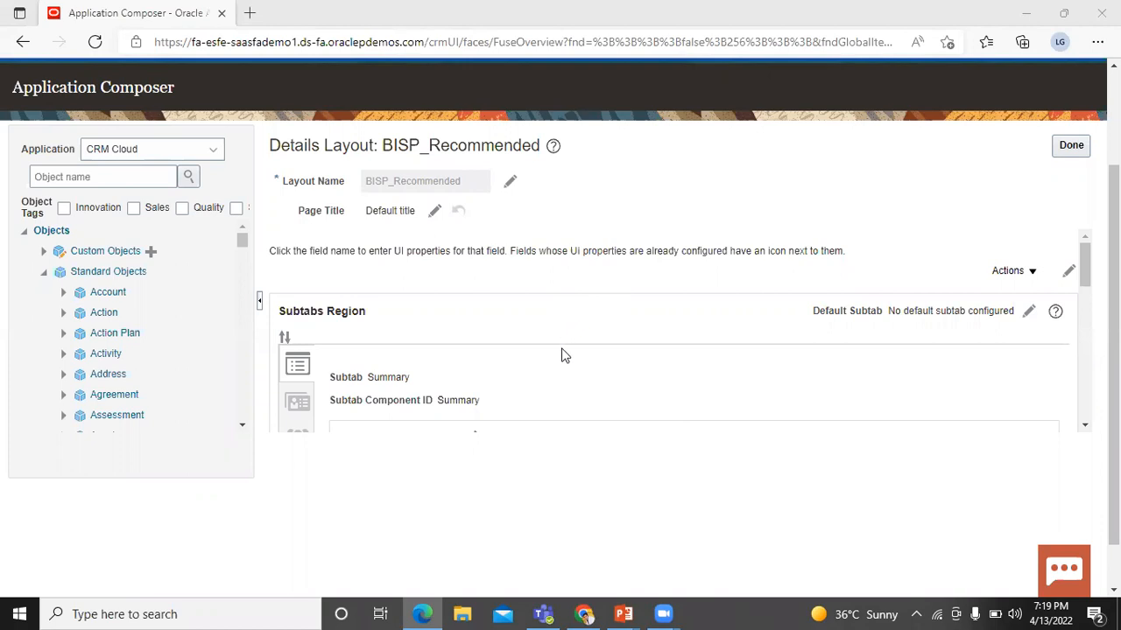
# Edit the Summary subtab of the BISP_Recommended details layout and add Recommended Action to its selected fields
pyautogui.moveTo(1088, 263); pyautogui.dragTo(1088, 284)
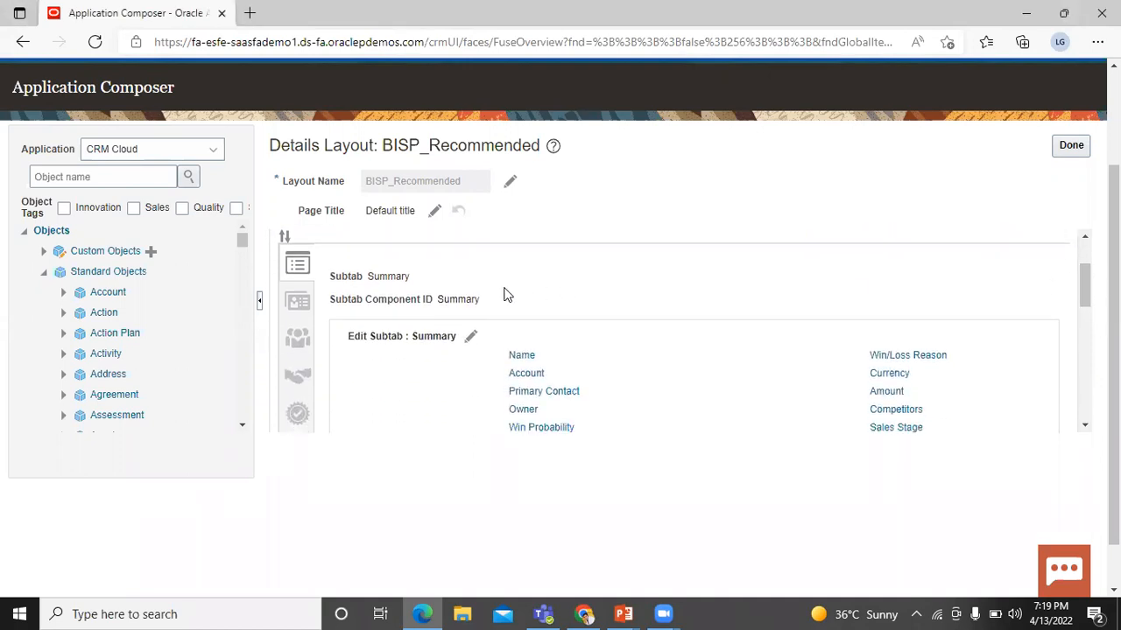
pyautogui.click(470, 338)
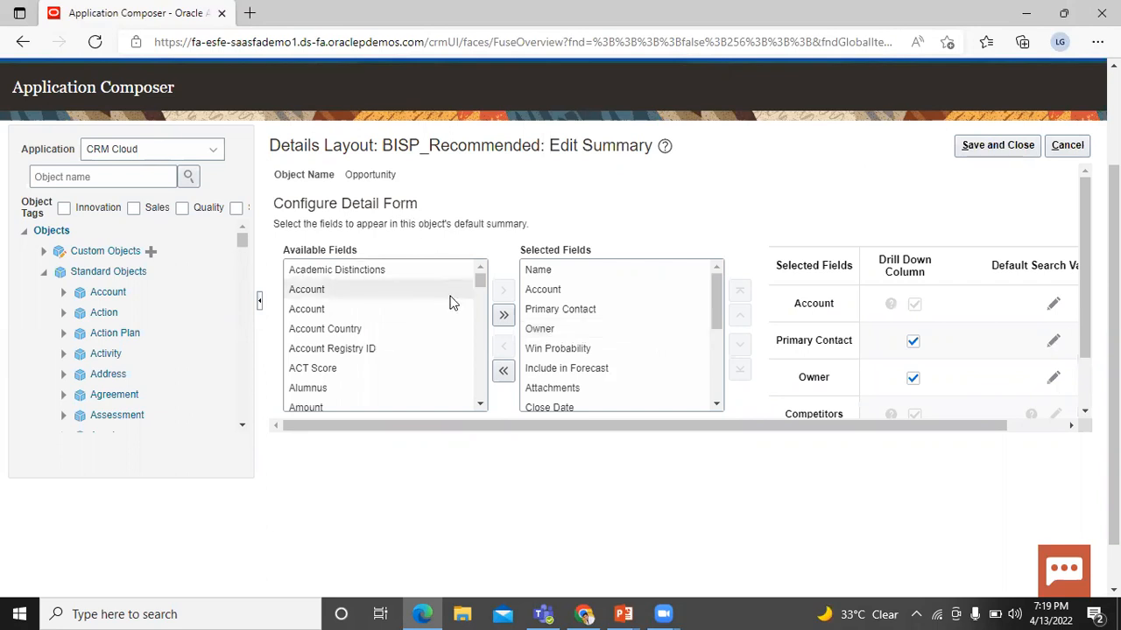
pyautogui.moveTo(479, 281); pyautogui.dragTo(486, 372)
pyautogui.click(423, 375)
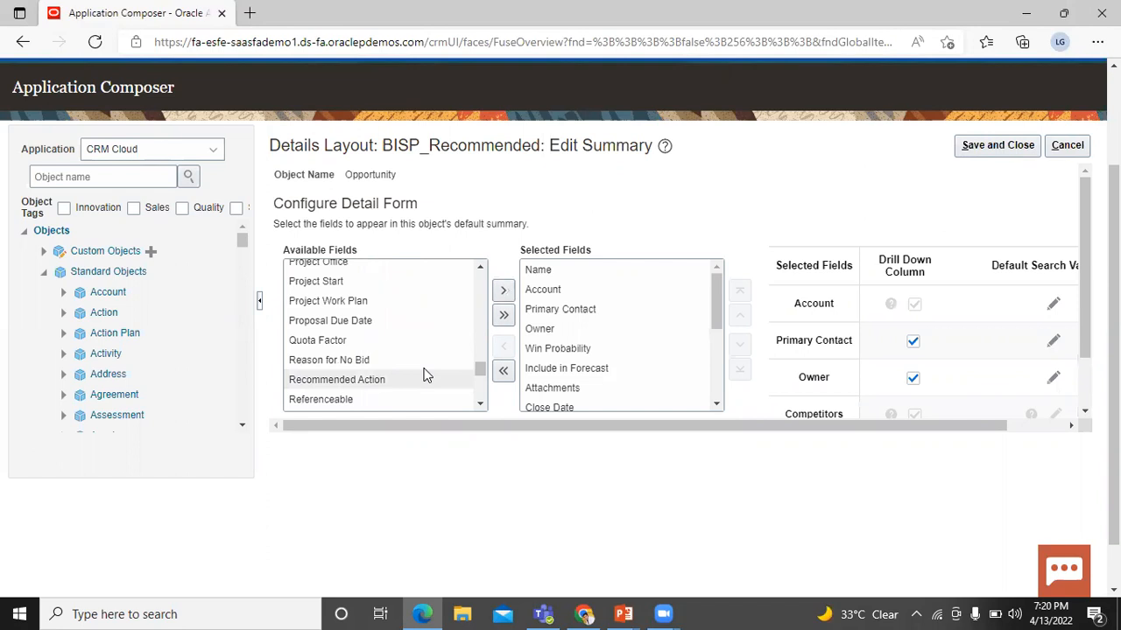
pyautogui.click(504, 293)
# Add the available Win Probability field to the Summary form's selected fields and save the details layout changes
pyautogui.moveTo(480, 369); pyautogui.dragTo(481, 393)
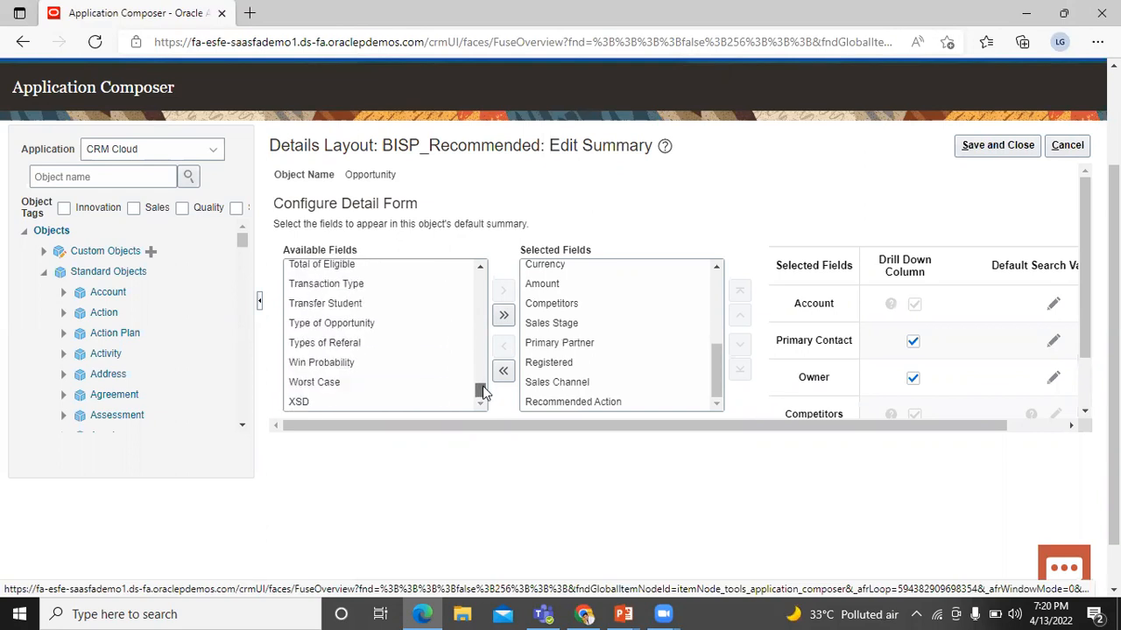
pyautogui.click(424, 372)
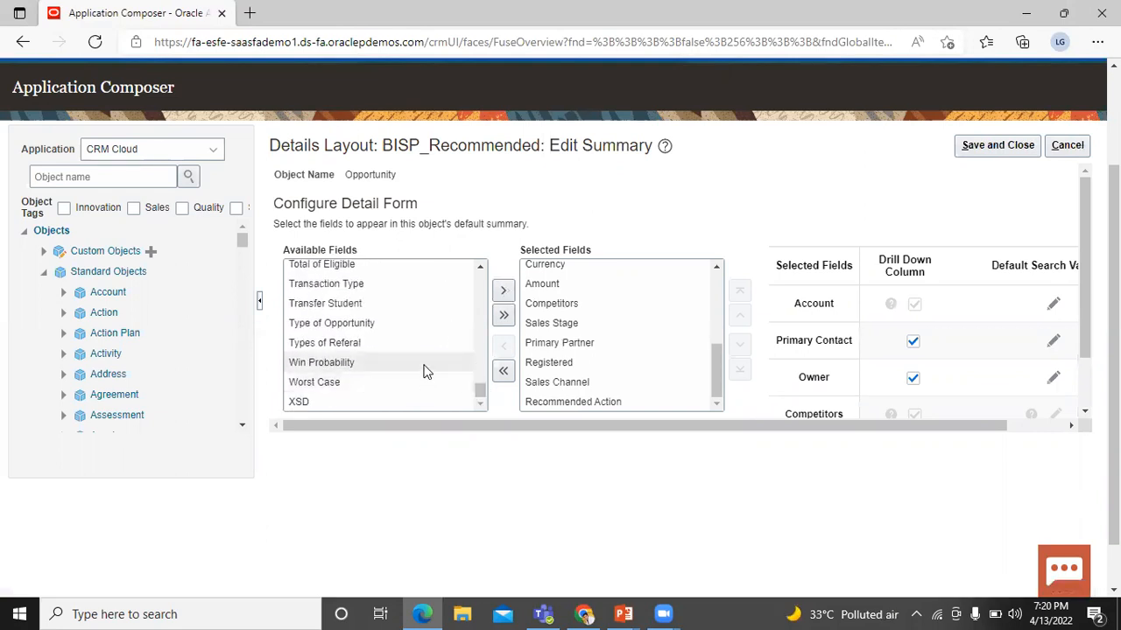
pyautogui.click(504, 292)
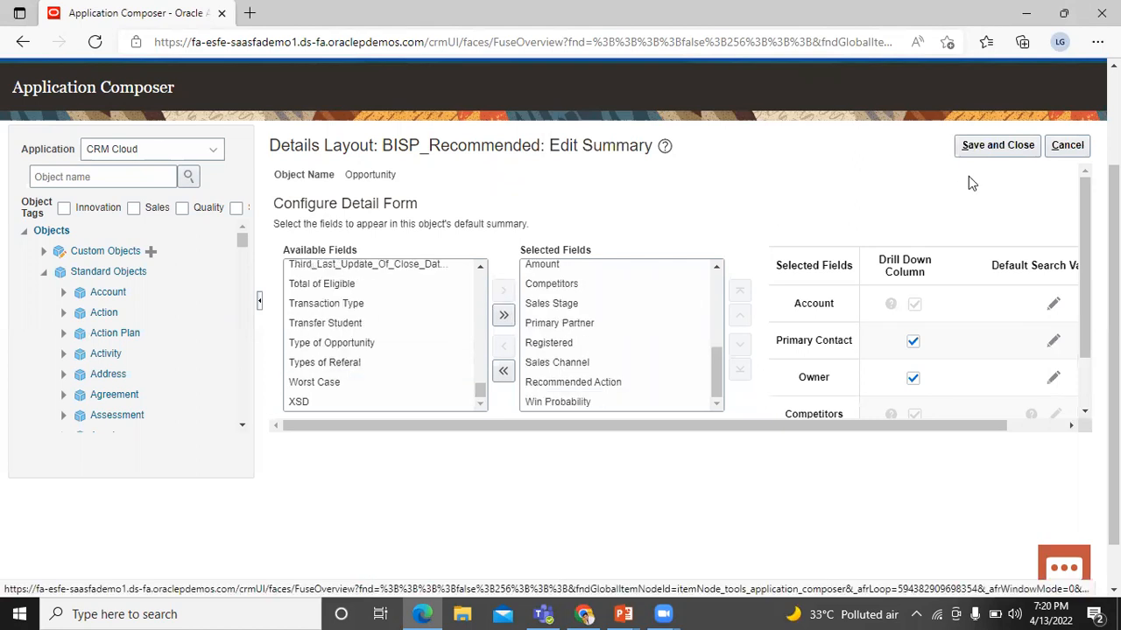
pyautogui.click(997, 145)
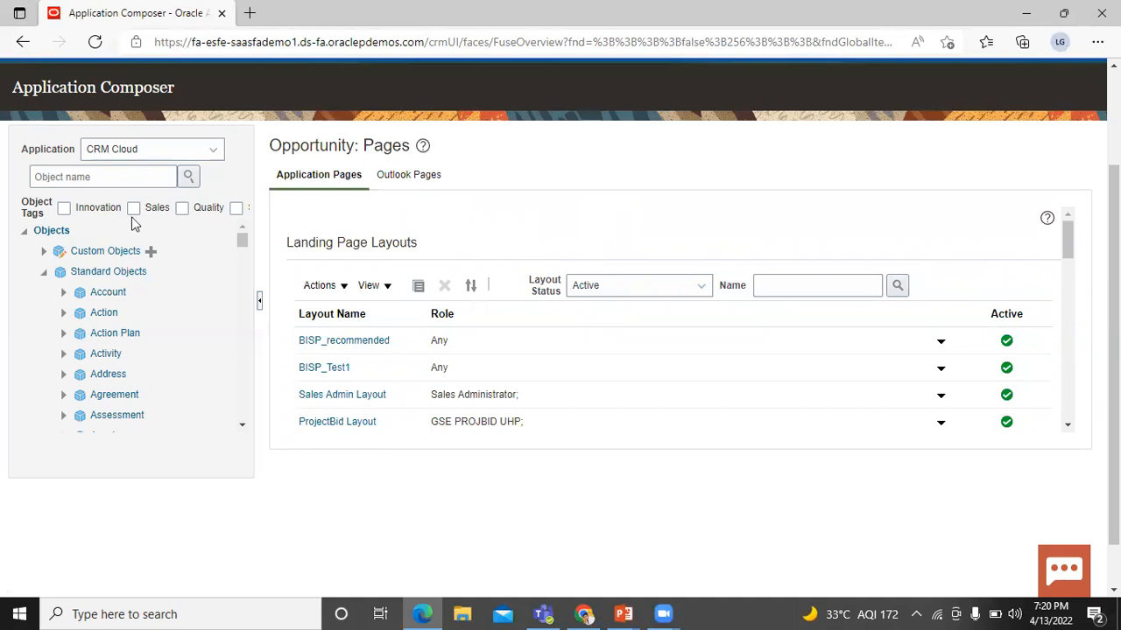
# Leave the Opportunity page layouts and open the Opportunities work area under Sales
pyautogui.scroll(-1, 94, 184)
pyautogui.scroll(3, 94, 184)
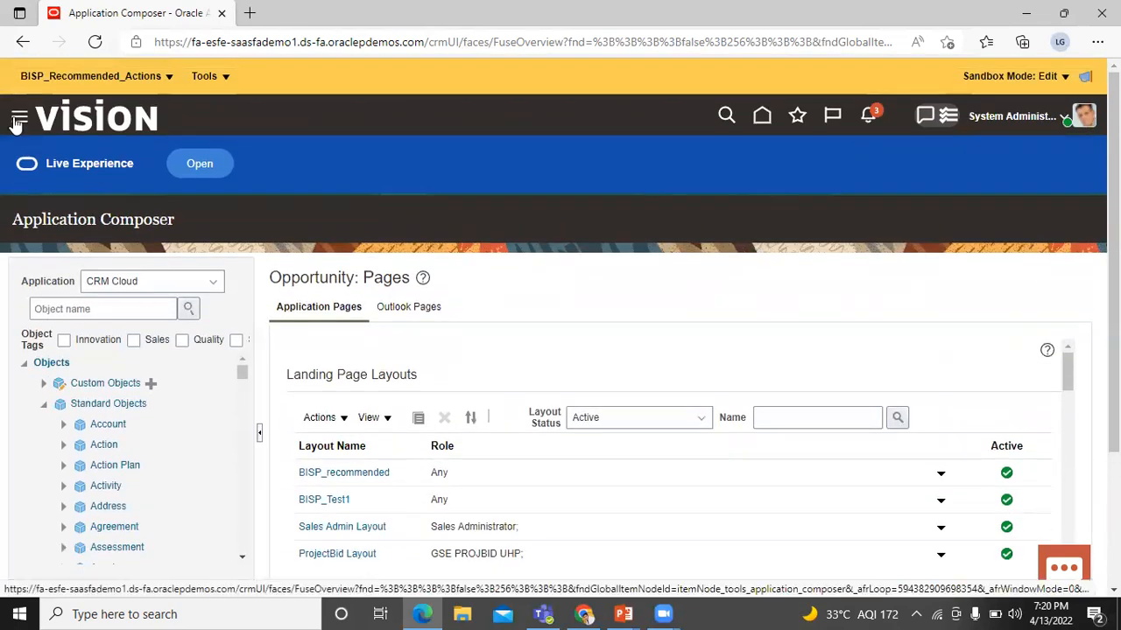
pyautogui.click(18, 118)
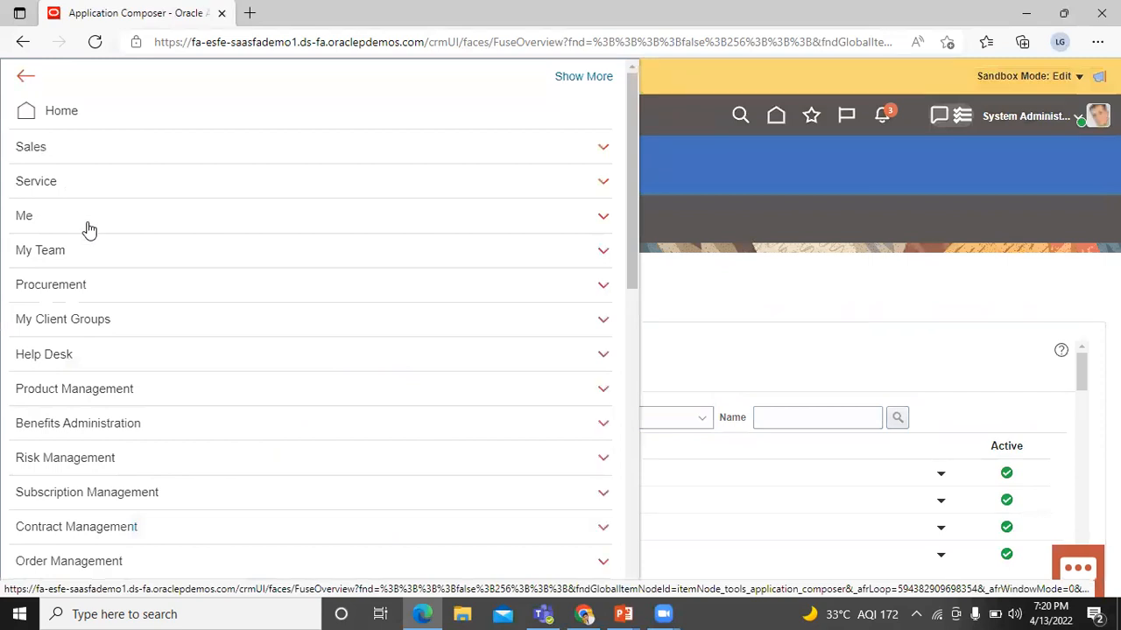
pyautogui.click(133, 149)
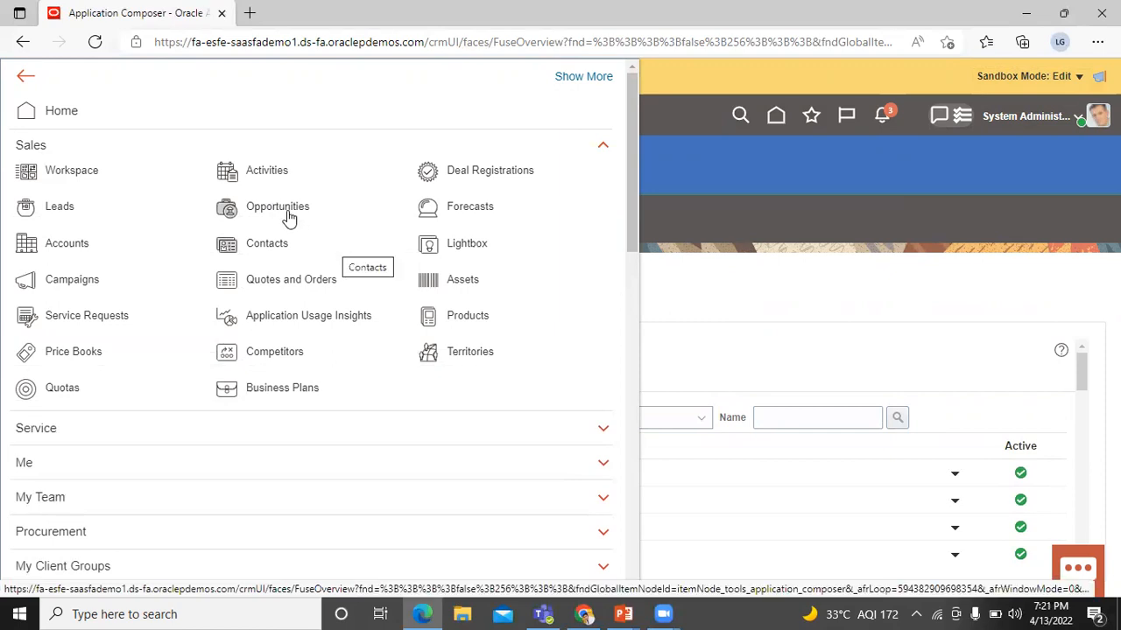
pyautogui.click(282, 210)
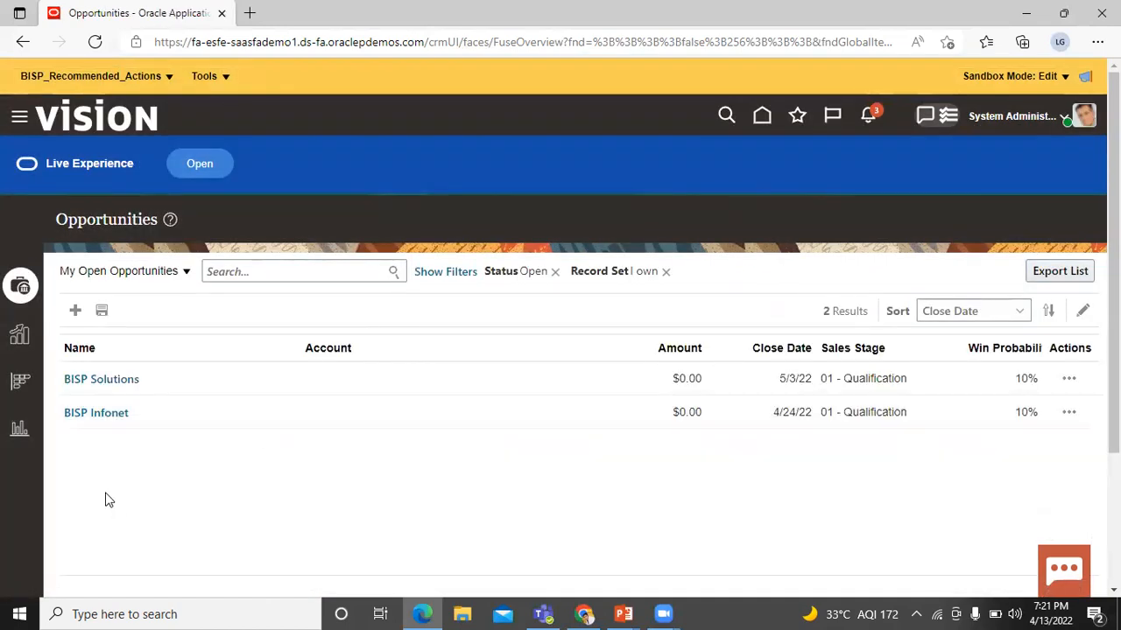
# Open the BISP Solutions opportunity and examine the Recommended Action and Win Probability fields on its Summary page
pyautogui.click(94, 378)
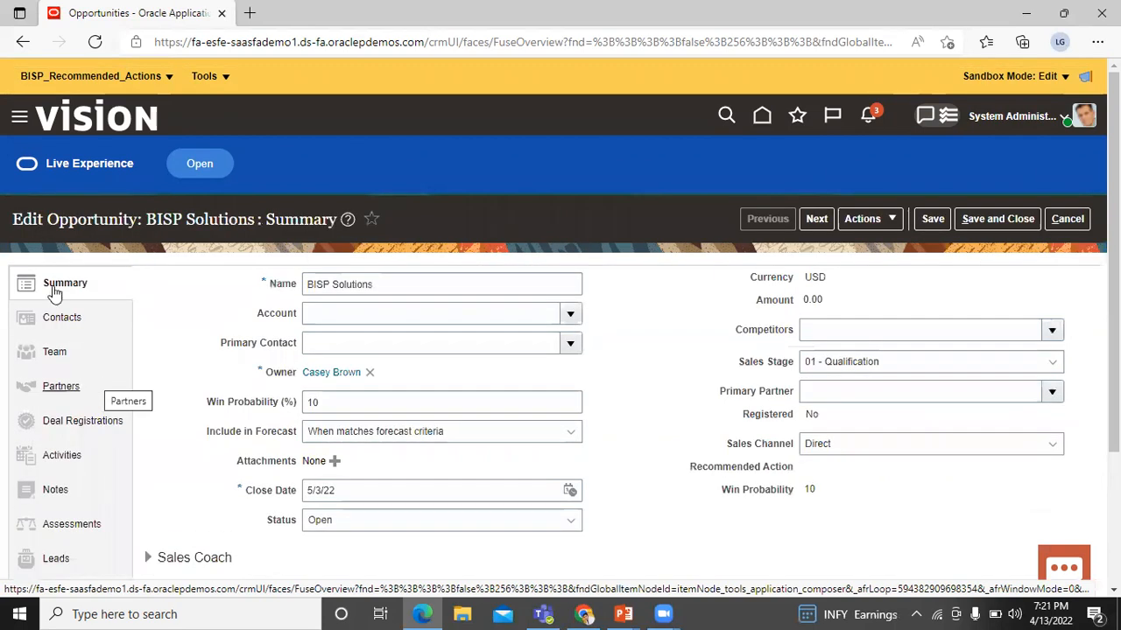
pyautogui.moveTo(13, 219); pyautogui.dragTo(141, 218)
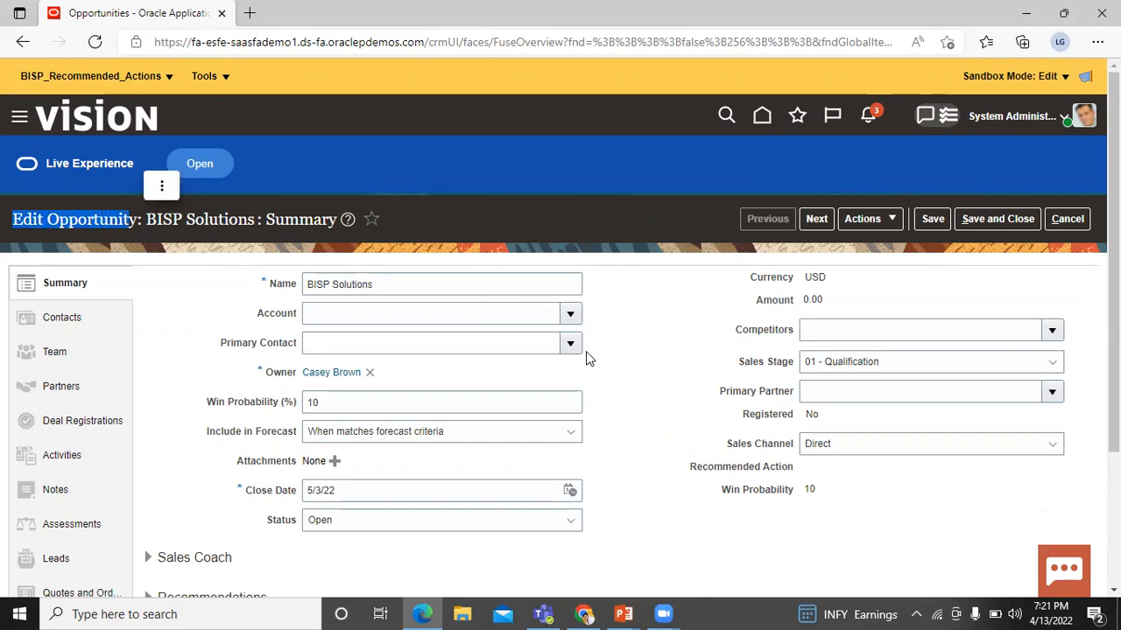
pyautogui.click(687, 470)
pyautogui.moveTo(687, 470); pyautogui.dragTo(819, 495)
pyautogui.click(832, 519)
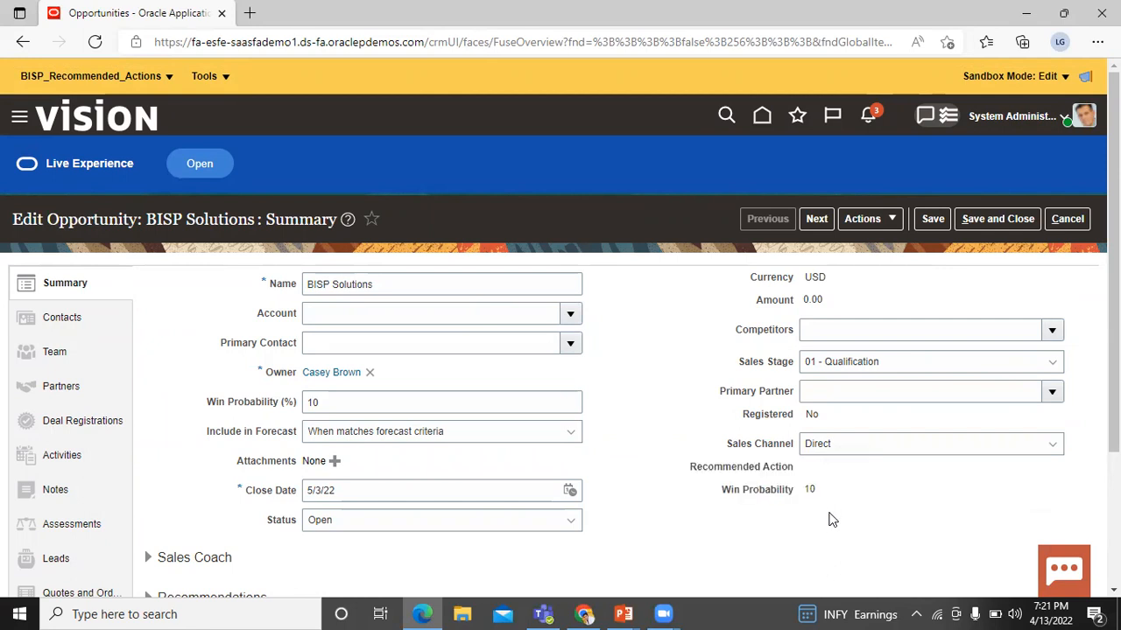
pyautogui.moveTo(1113, 354)
pyautogui.mouseDown()
pyautogui.moveTo(1113, 420)
pyautogui.moveTo(1112, 356)
pyautogui.mouseUp()
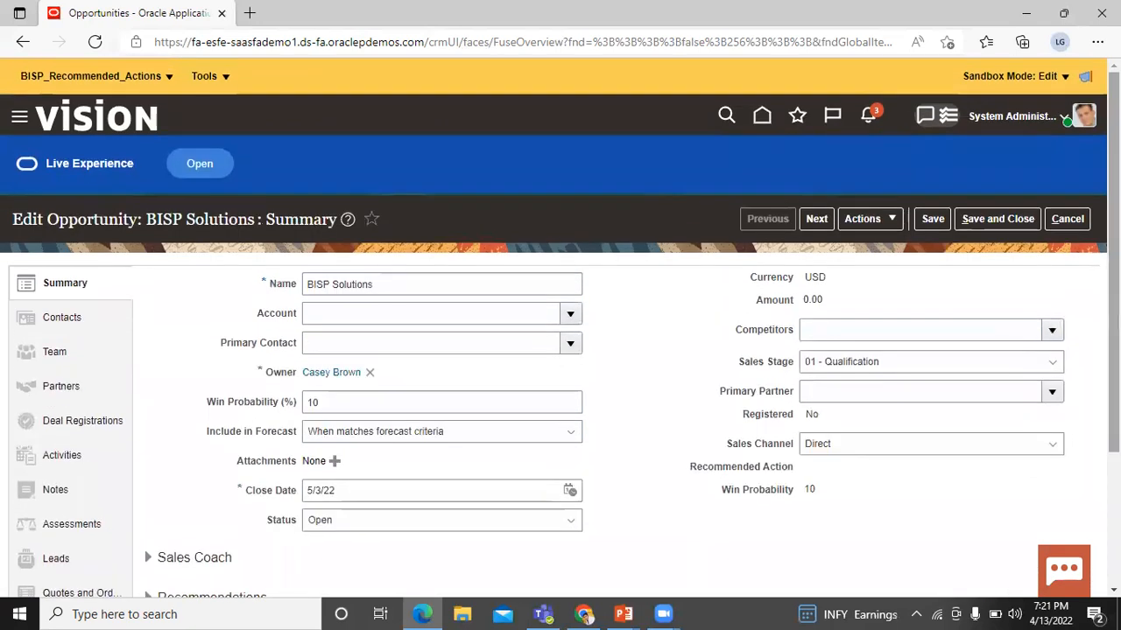